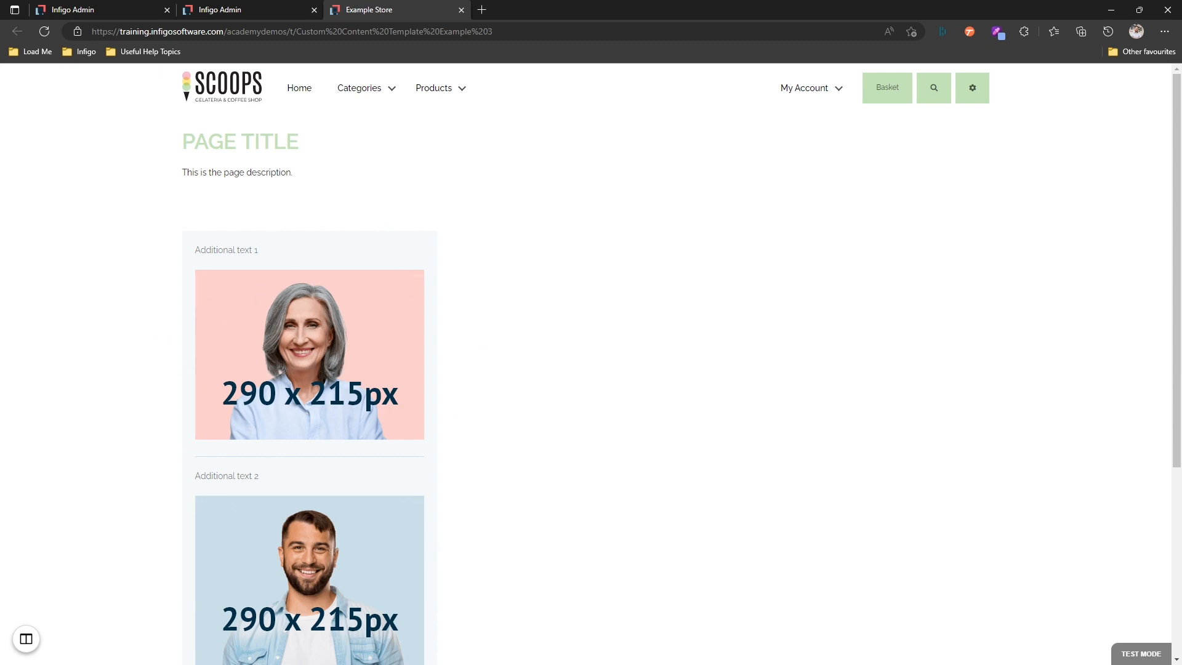
- Add the is-hidden class to the additional-section element in the content template's HTML markup and save the template
click(91, 10)
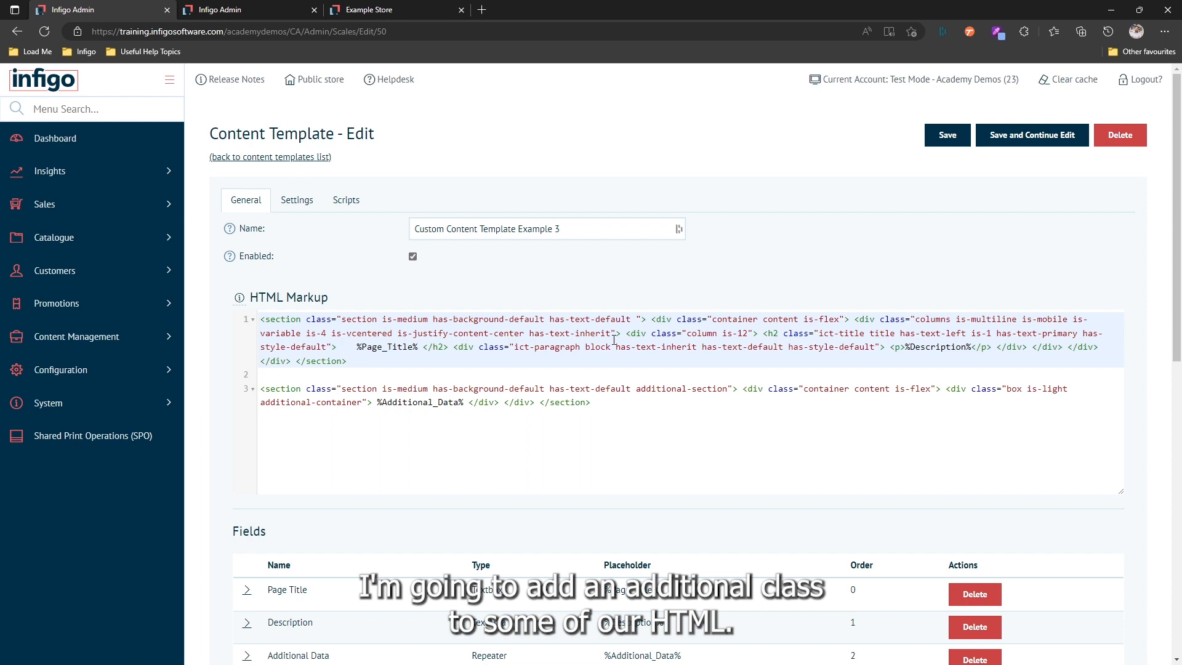
click(631, 389)
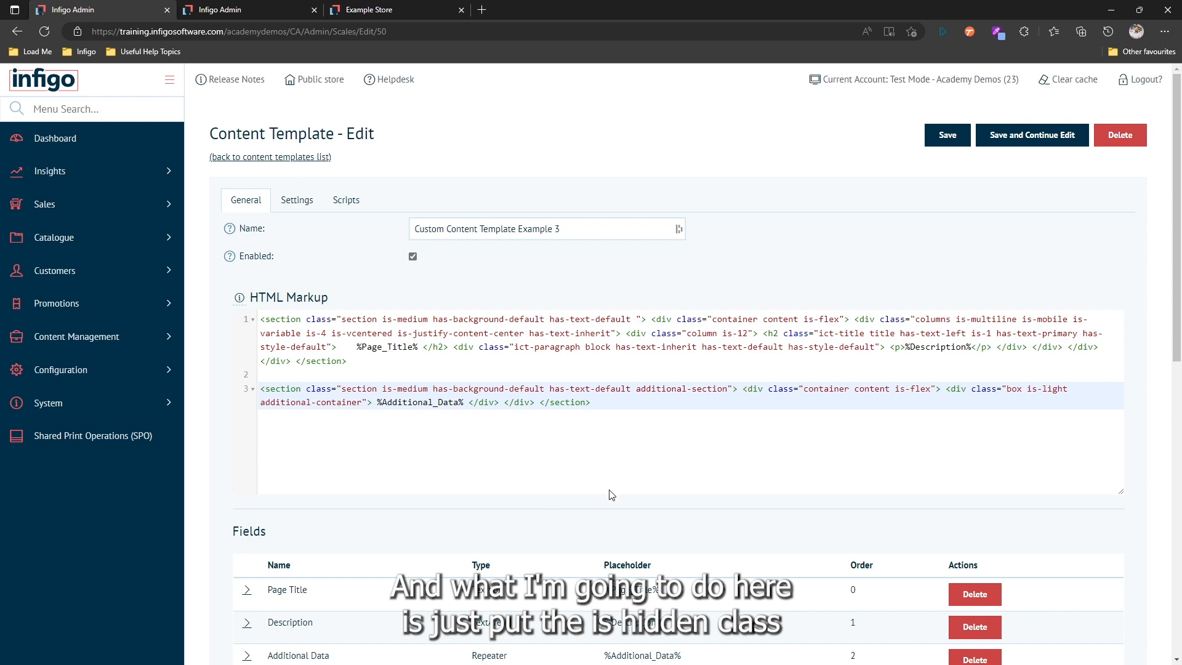
text(is)
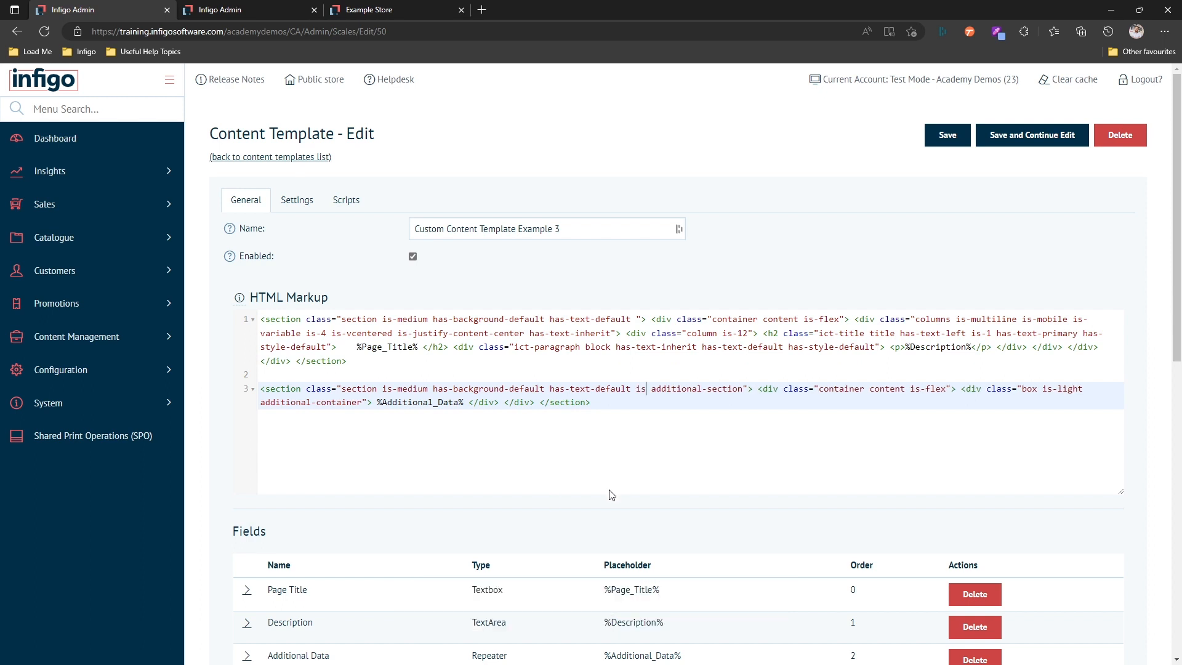
text(-hi)
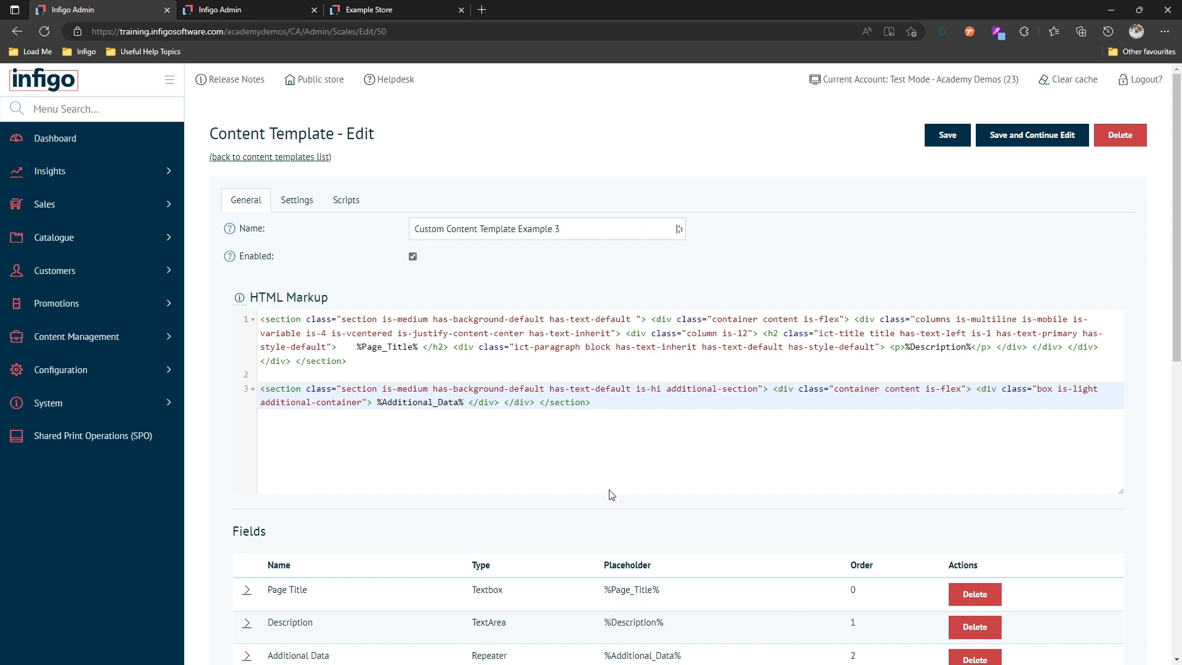
text(dden)
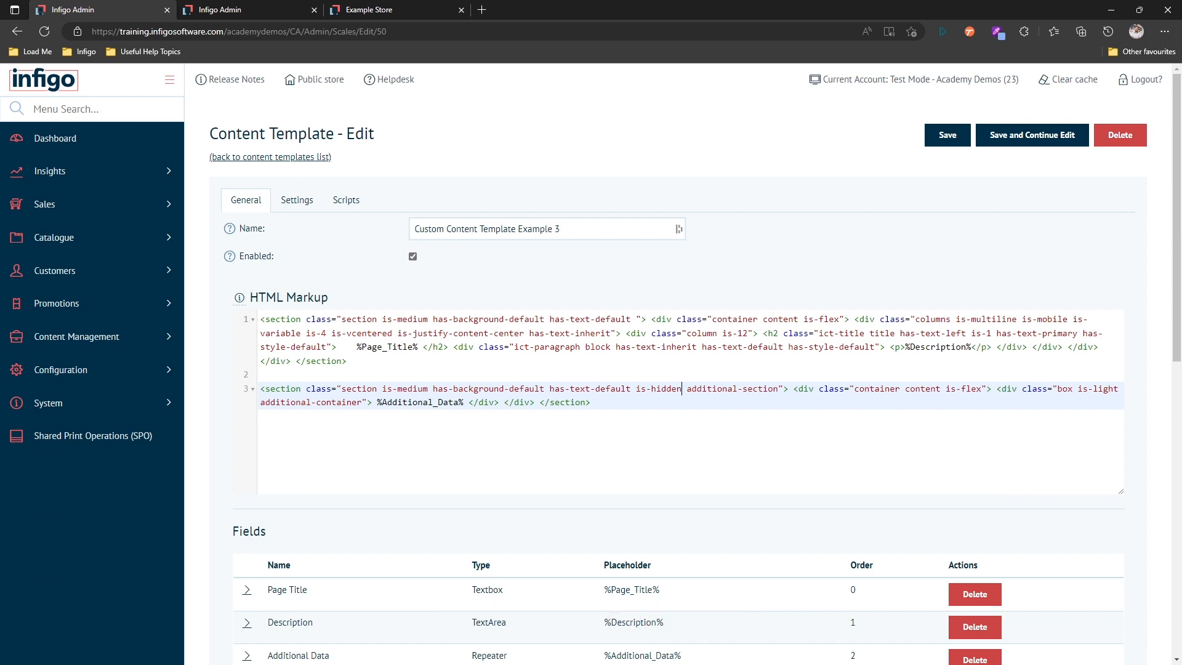
click(980, 141)
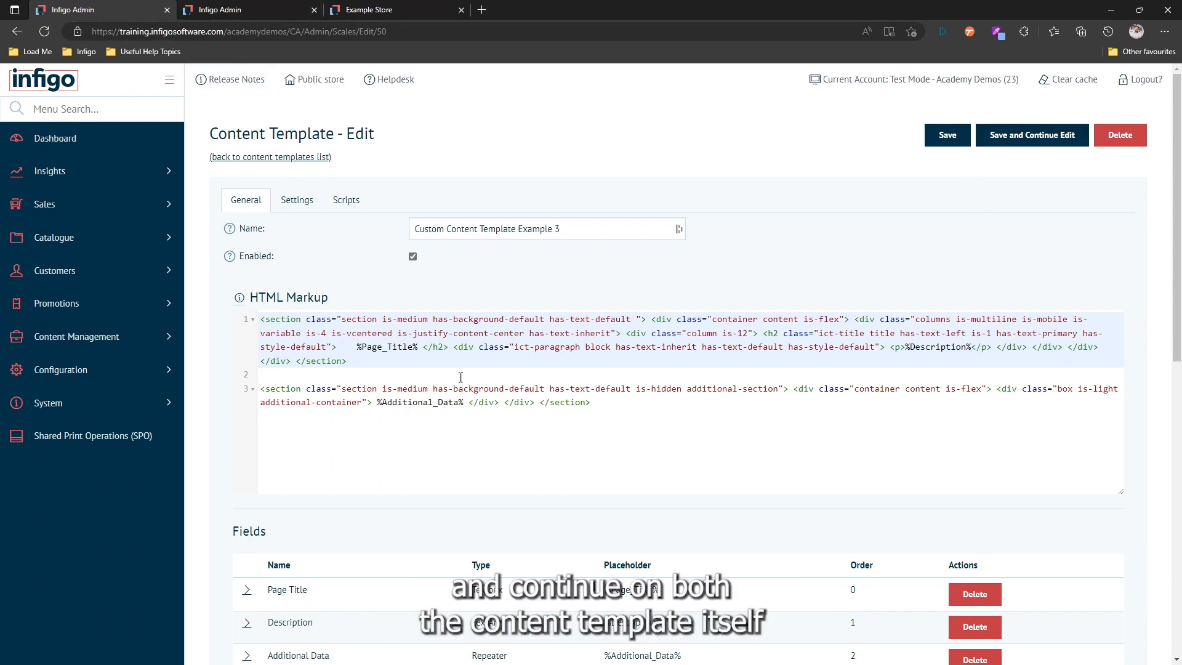
- Re-save the Custom Content Template Example 3 content page and reload its storefront page
click(249, 9)
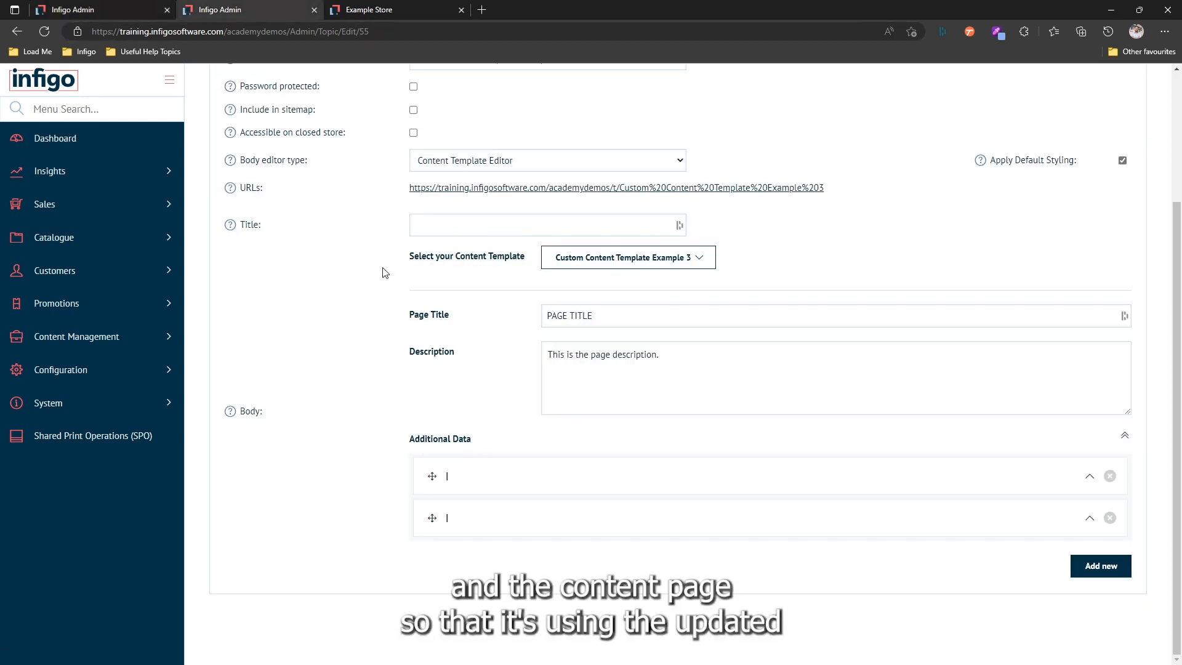
scroll(385, 273, up, 3)
click(1032, 135)
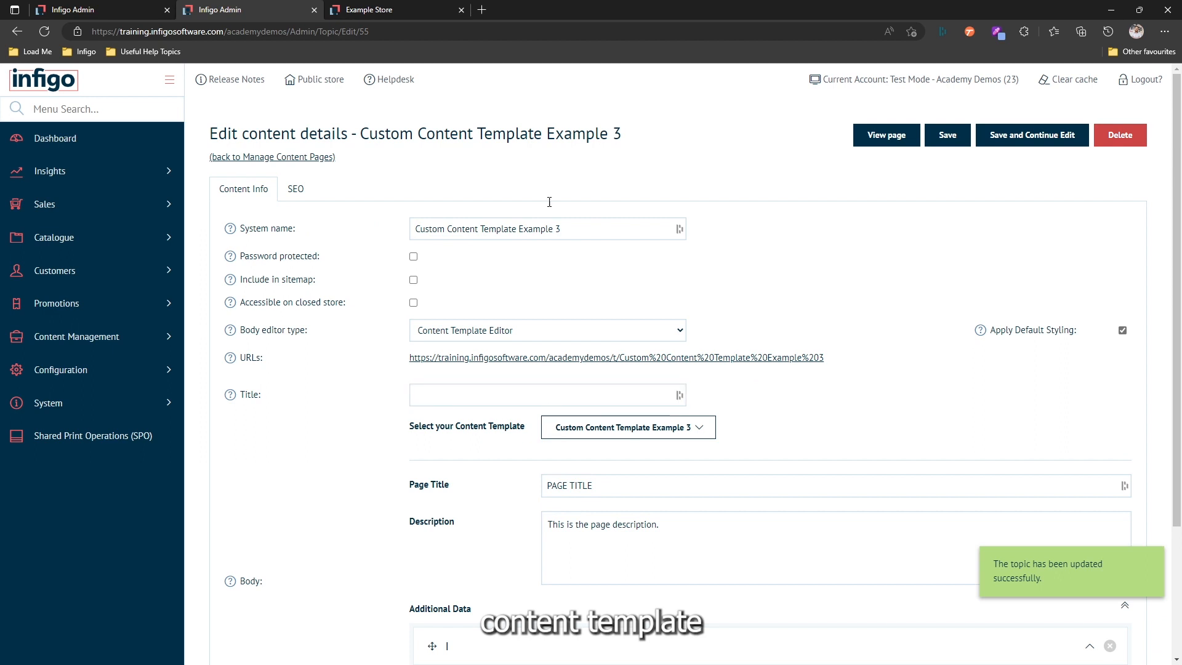
click(379, 9)
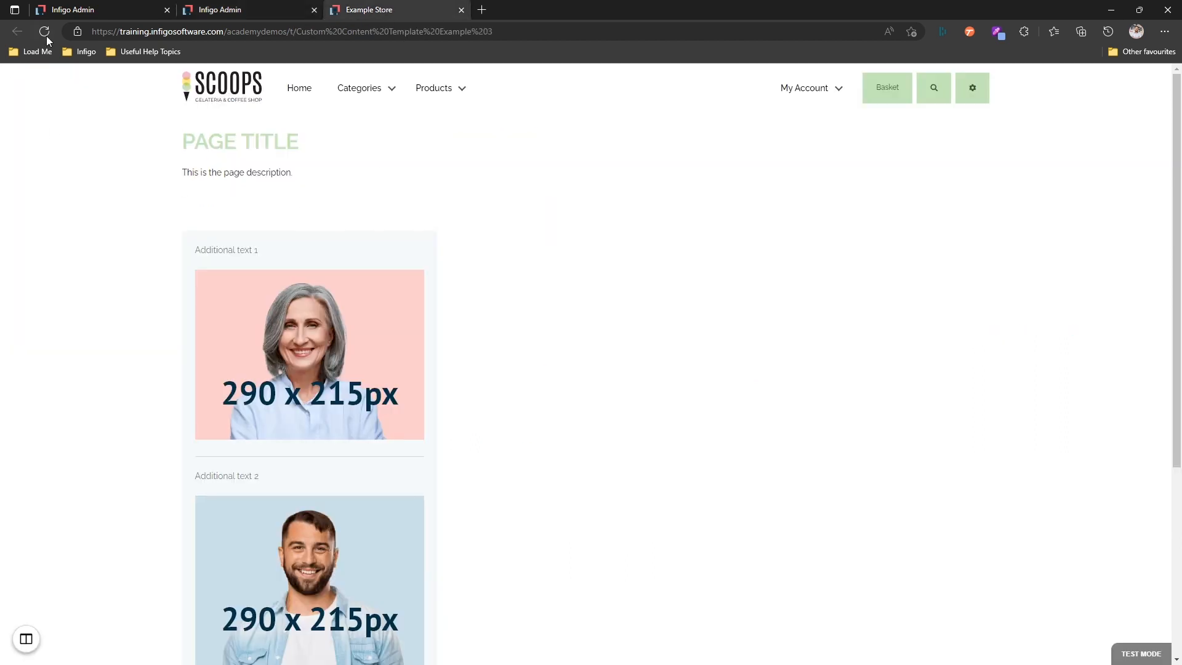
click(47, 36)
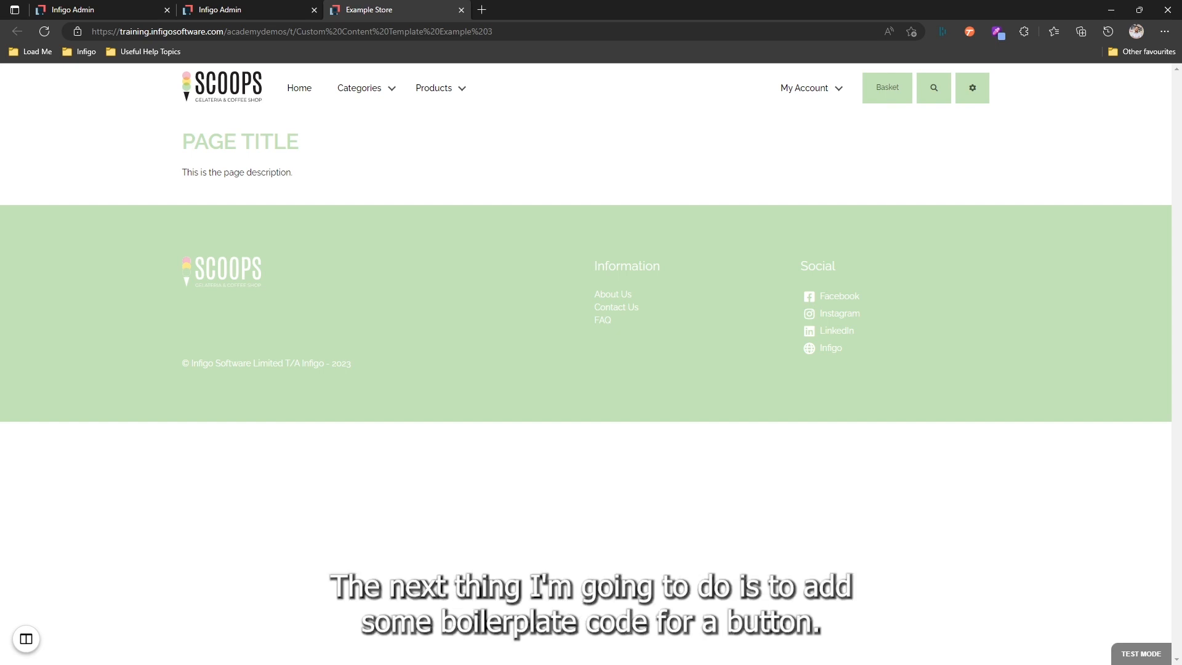
- Insert a "Show Additional Data" button with class reveal-section-button inside a buttons div below the description markup, and save the template
click(94, 10)
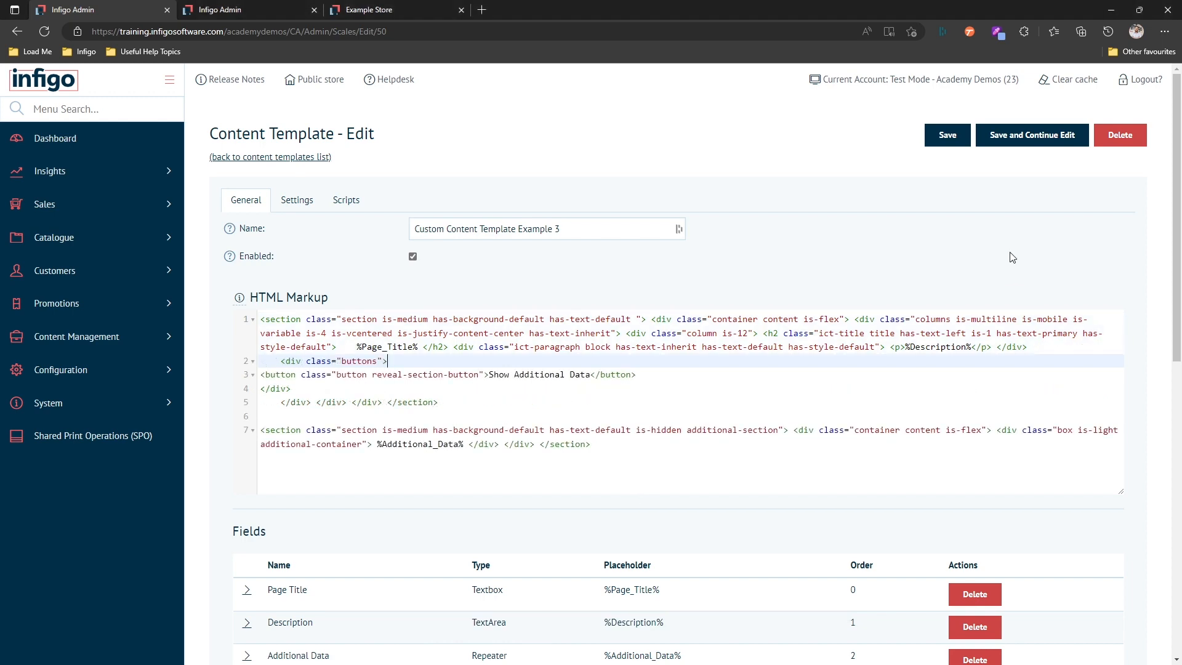
click(1030, 140)
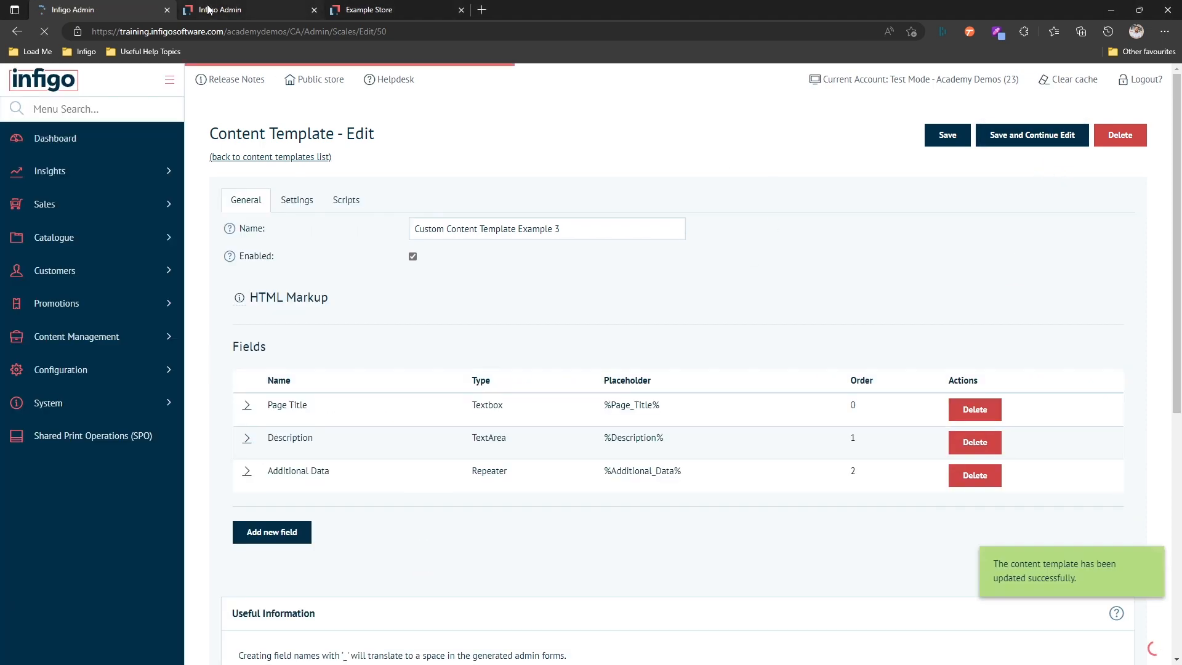
- Save the content page again with the updated template and refresh the storefront page to check the button
click(207, 10)
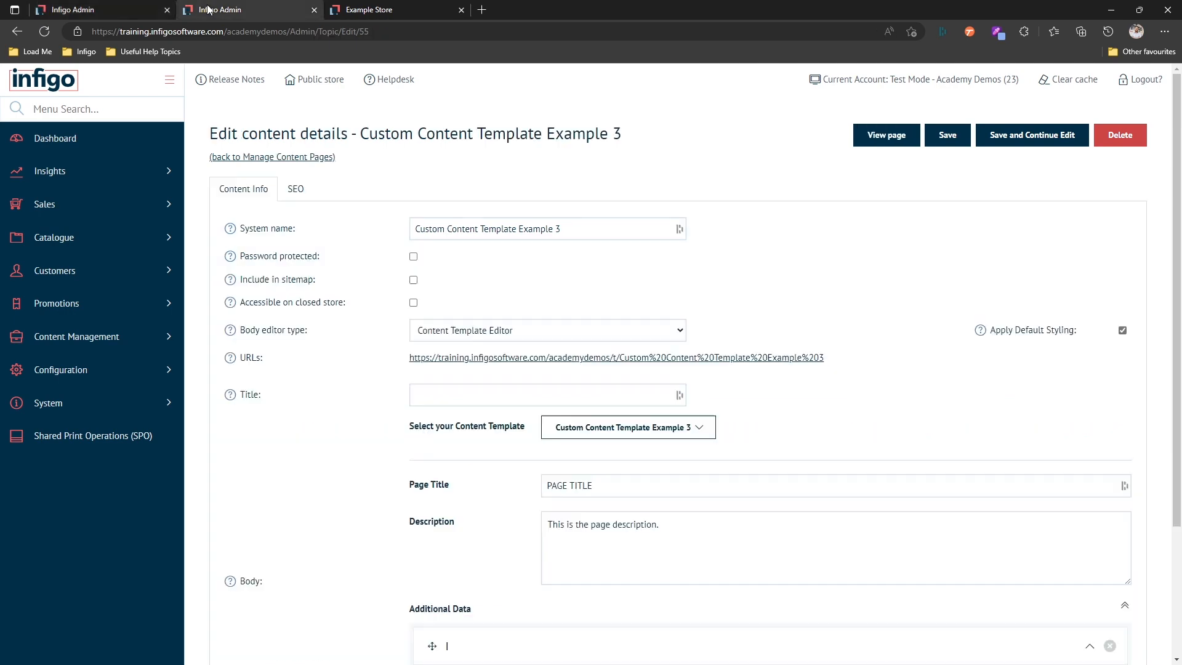
click(992, 137)
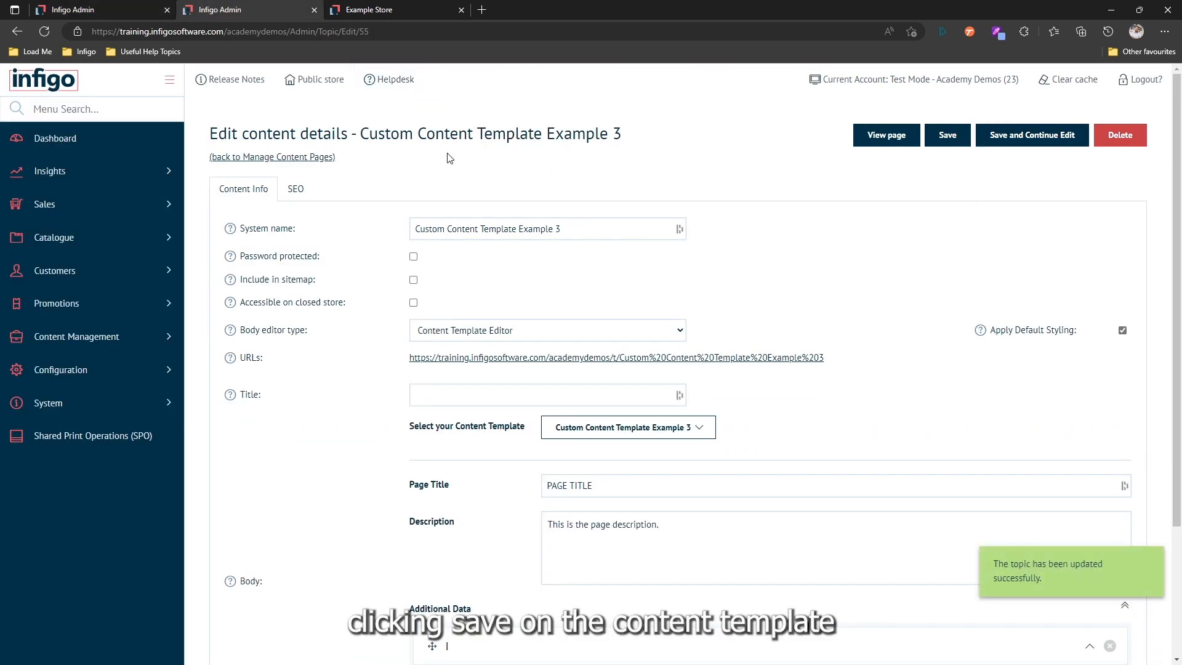
click(393, 11)
click(44, 32)
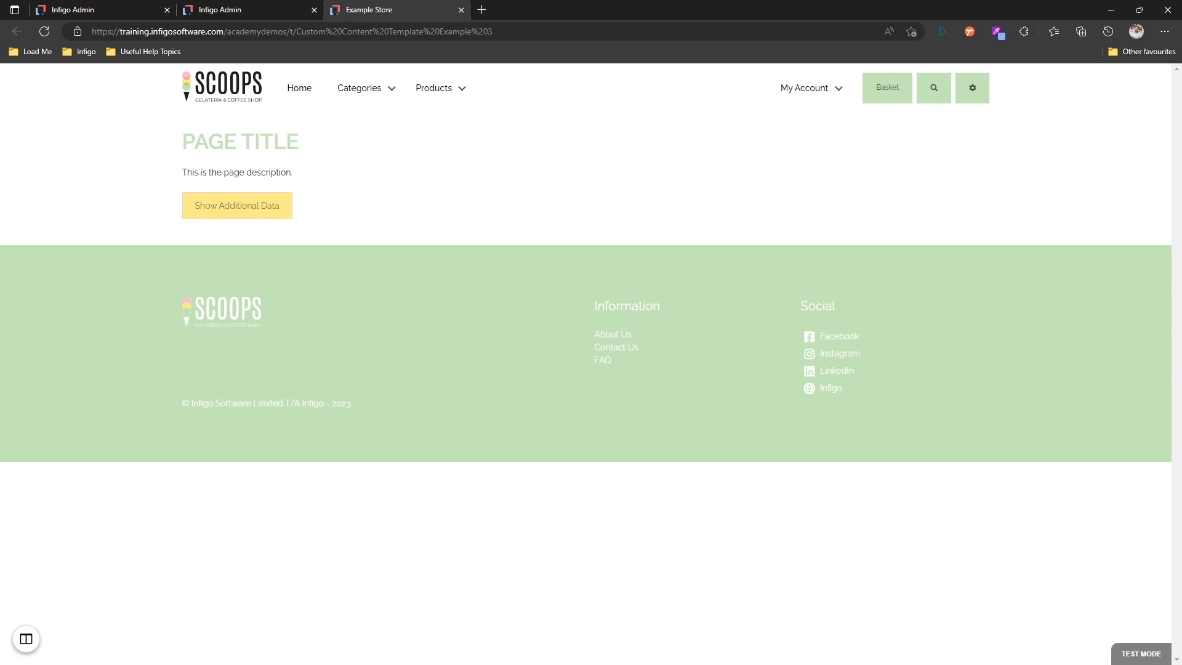
- Review the scripts available to the content template and return to its HTML markup
click(135, 8)
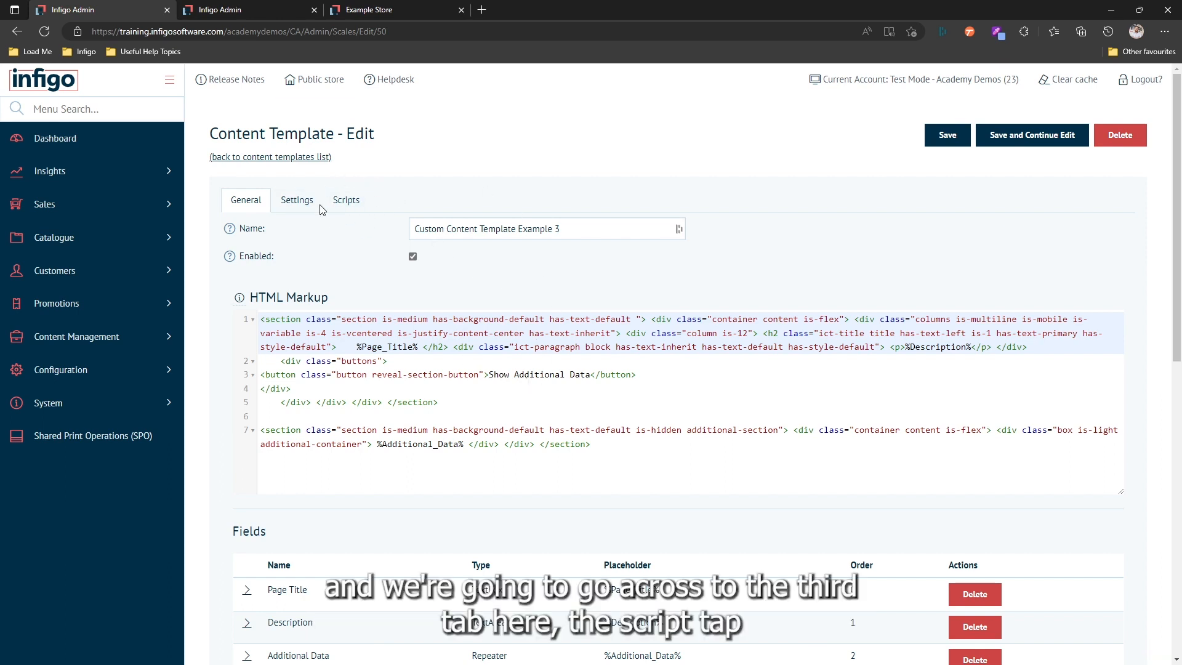
click(343, 203)
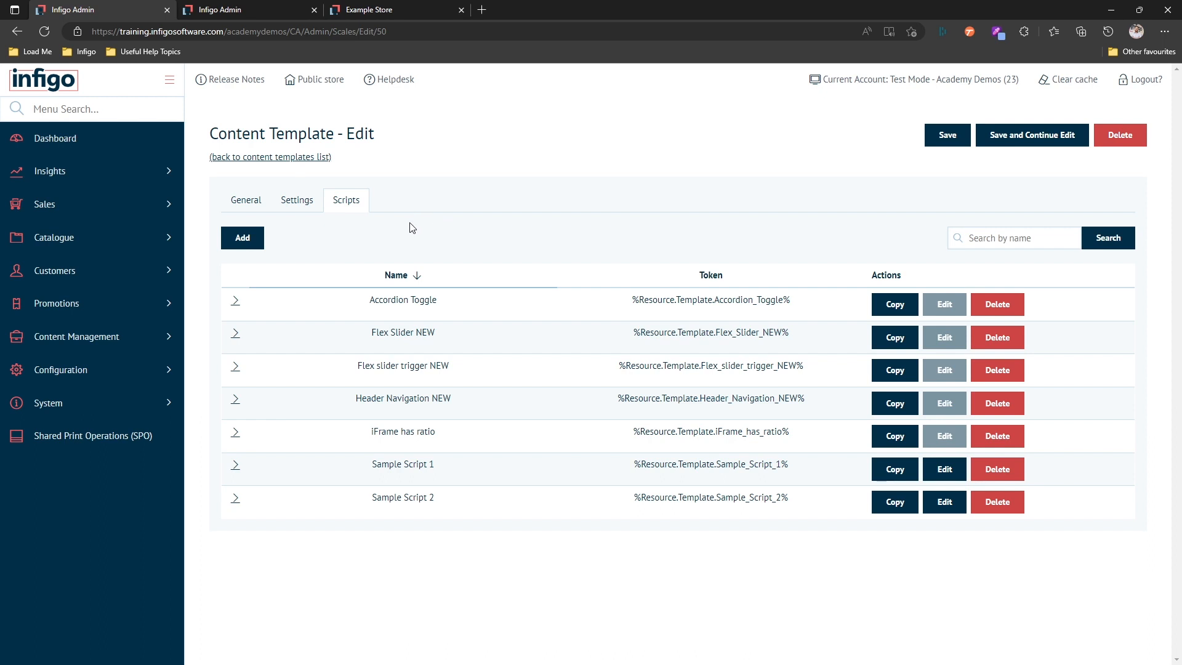
click(254, 203)
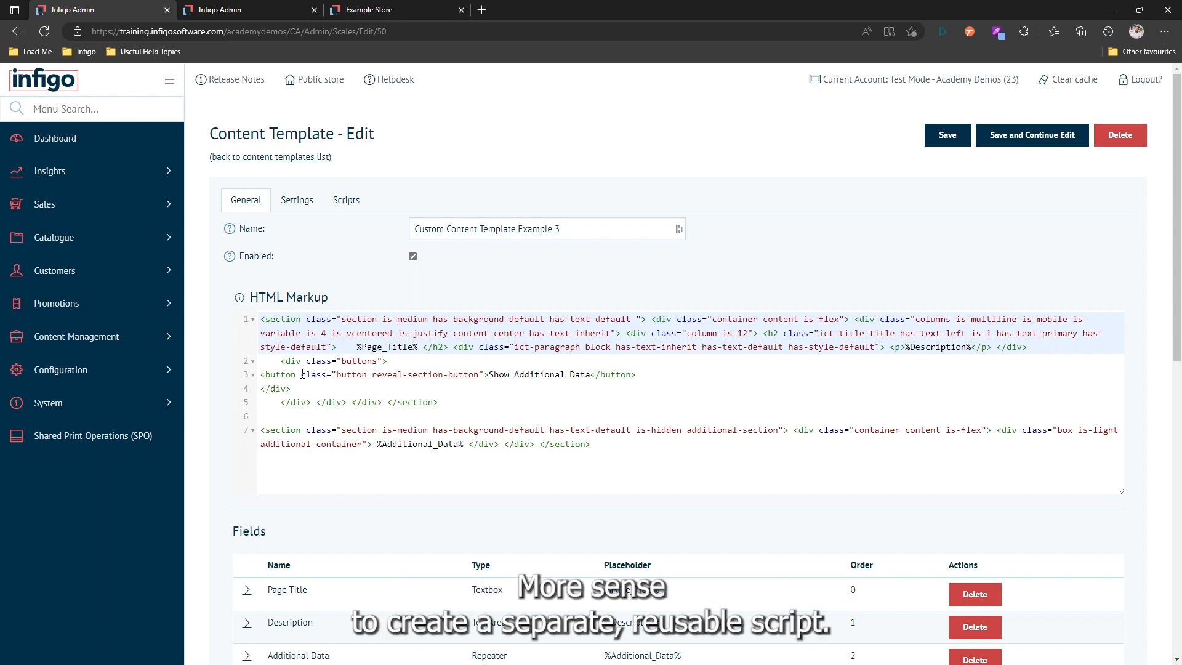
- Start a new snippet script named Sample Script 3 and paste in the jQuery code that reveals the hidden section on button click
click(331, 205)
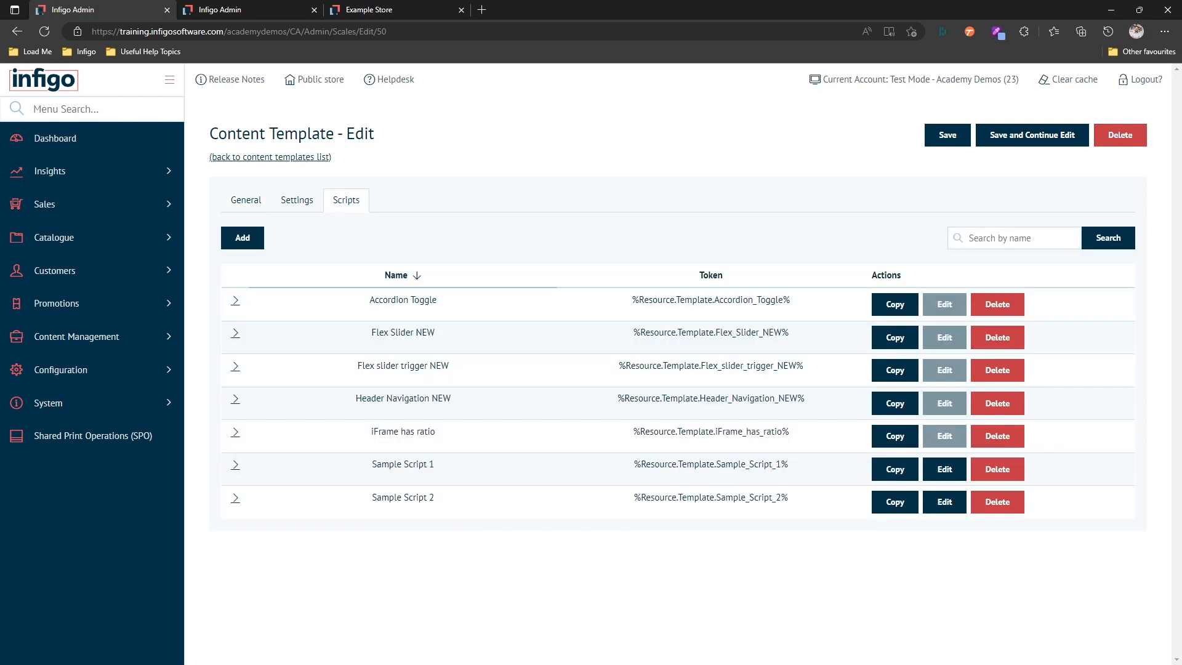
click(247, 249)
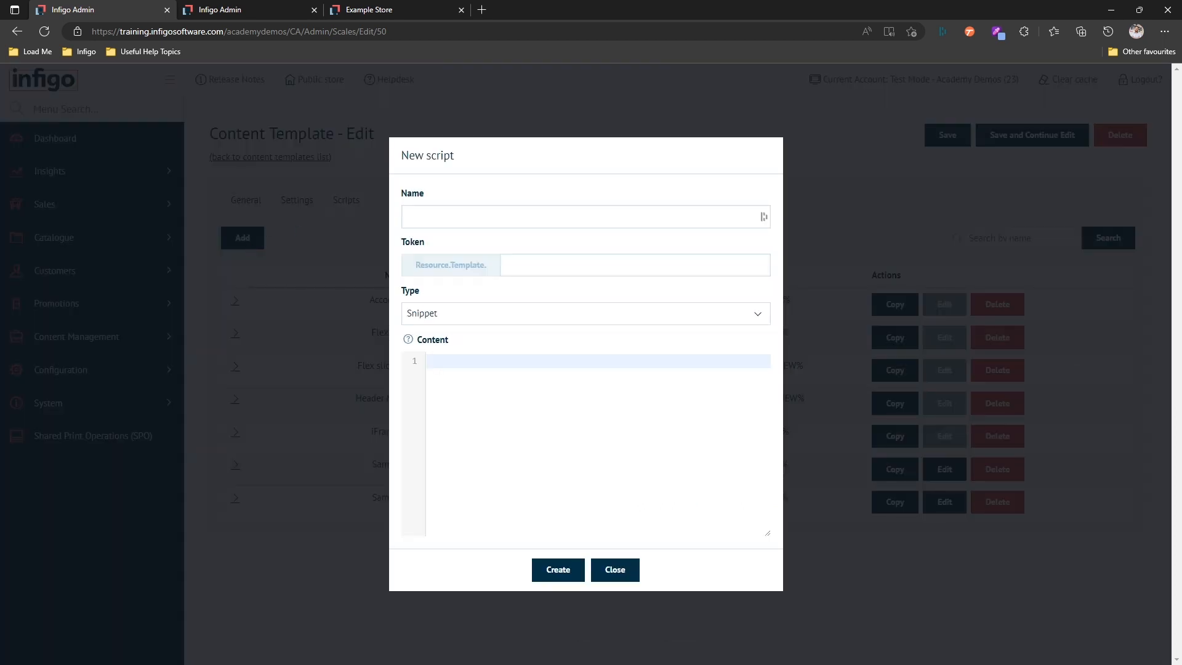
click(486, 217)
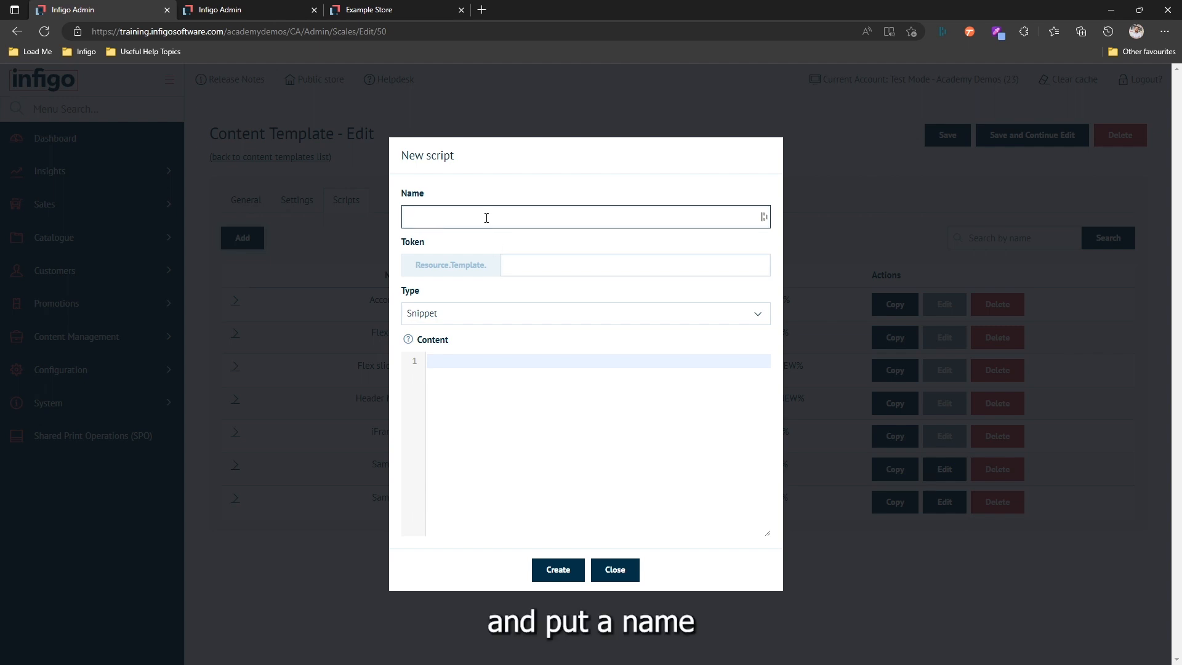
text(Sample Script 2)
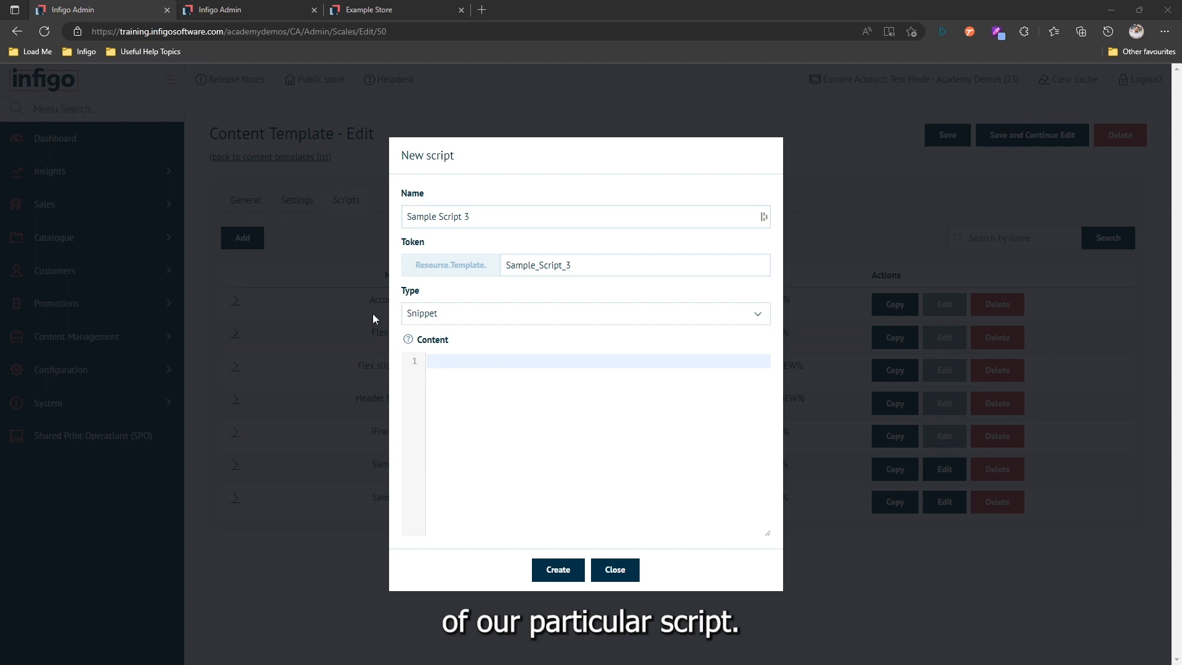
click(437, 365)
text(<!-- Sample script snippet for revealing a hidden section -->  $(window).load(function(){  $('.reveal-section-button').click(function(event){  event.preventDefault();  $('.additional-section').removeClass('is-hidden');  });  });)
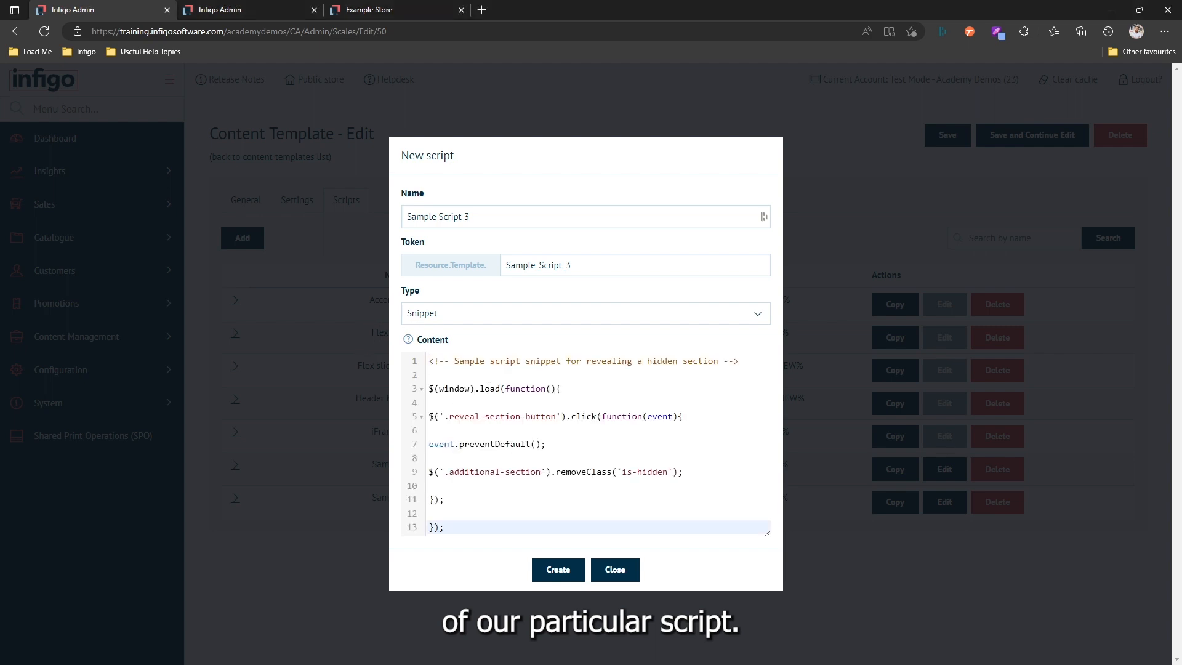
- Remove the blank lines between the code lines in the new script's content
click(464, 377)
key(BackSpace)
click(451, 392)
key(BackSpace)
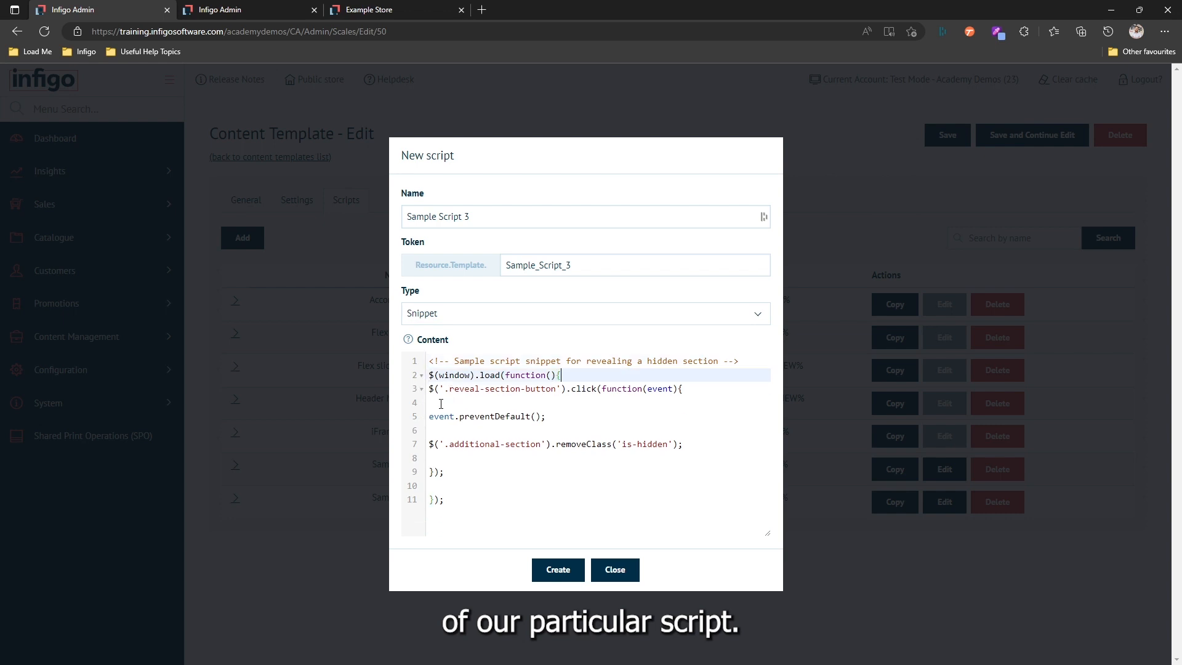
click(438, 418)
key(BackSpace)
click(438, 419)
key(BackSpace)
click(438, 432)
key(BackSpace)
click(435, 446)
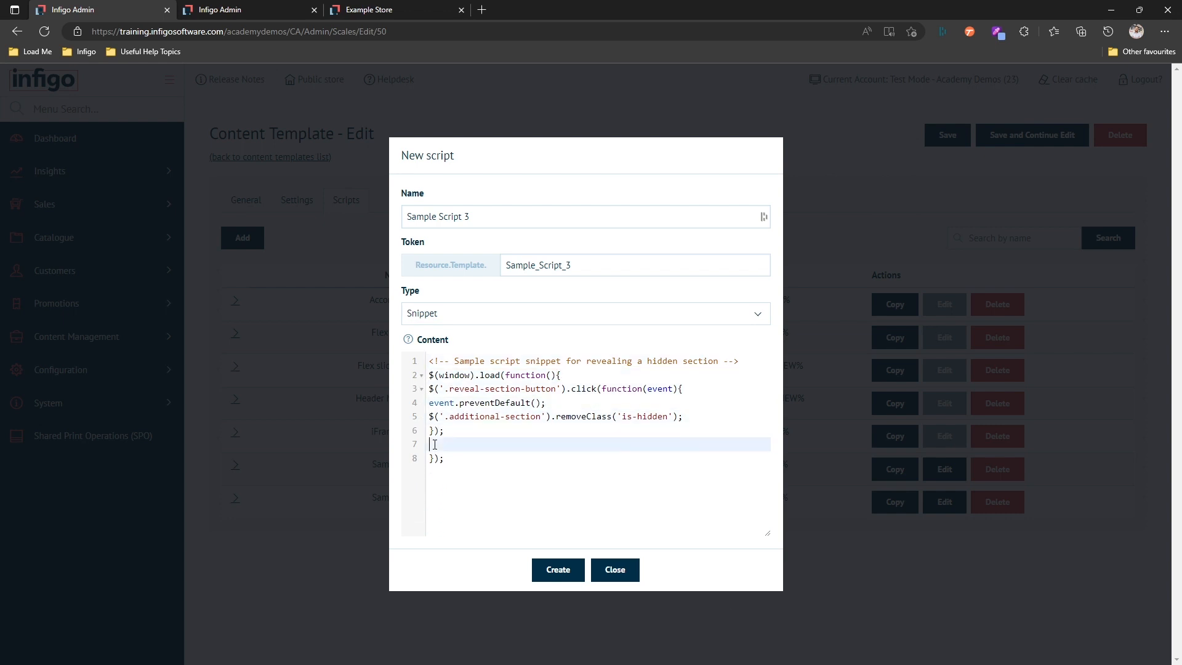
key(BackSpace)
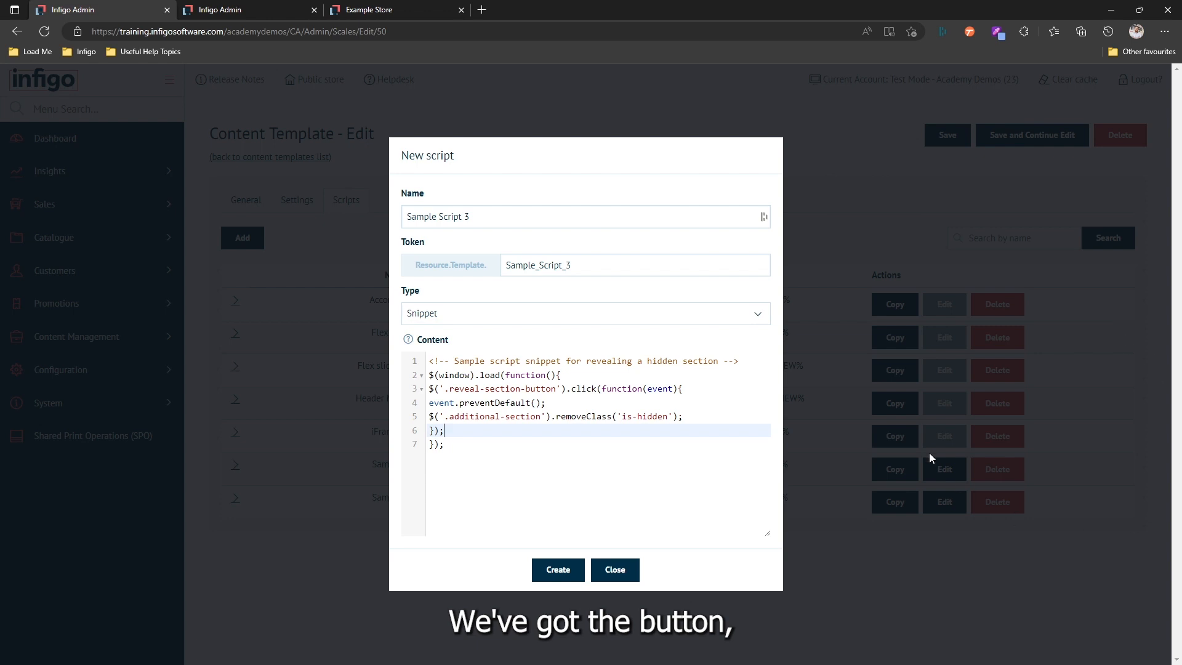
- Examine the script's reveal-section-button and additional-section selectors and the is-hidden class it removes
drag(448, 389, 553, 388)
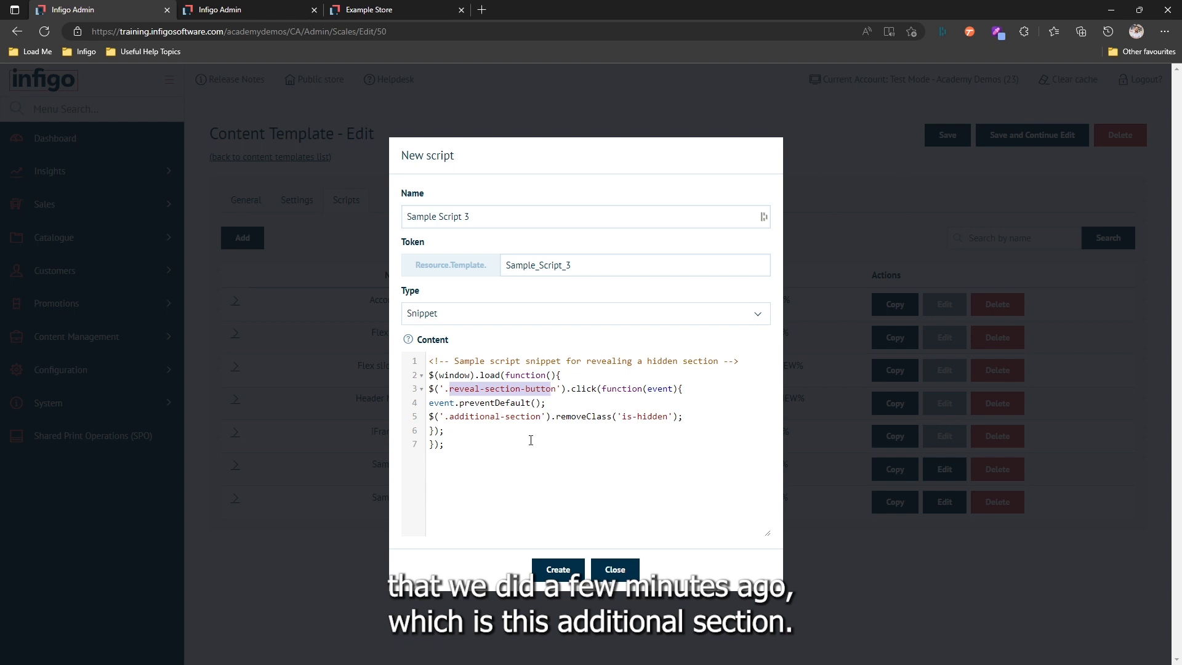
drag(449, 416, 541, 417)
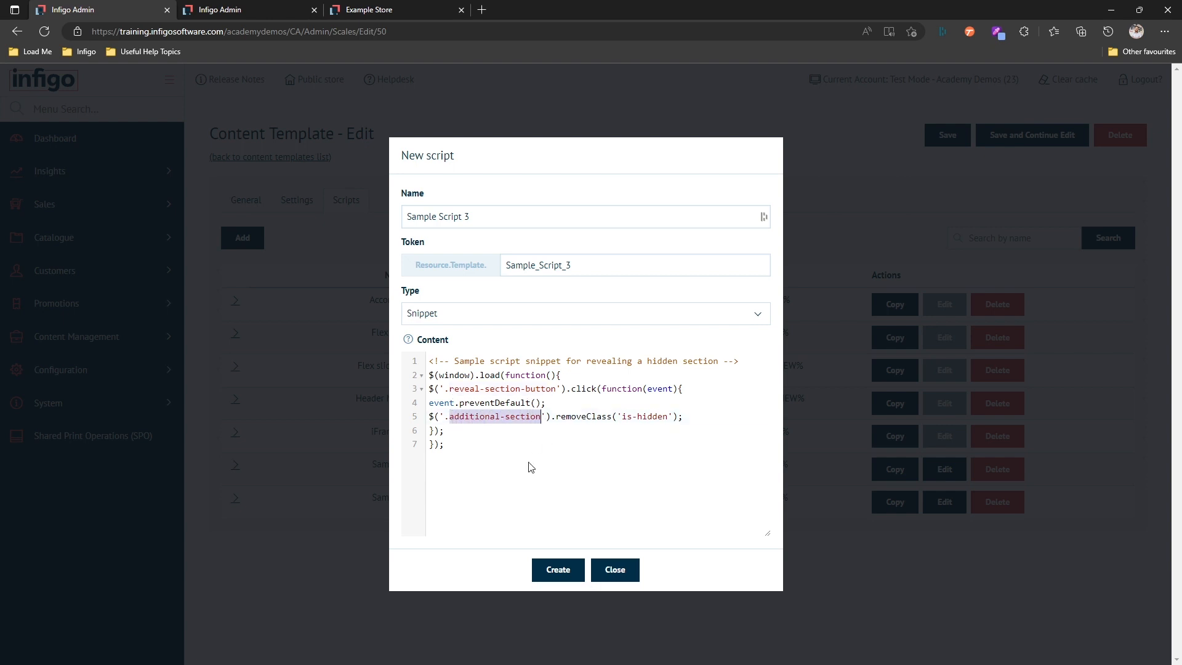
click(530, 467)
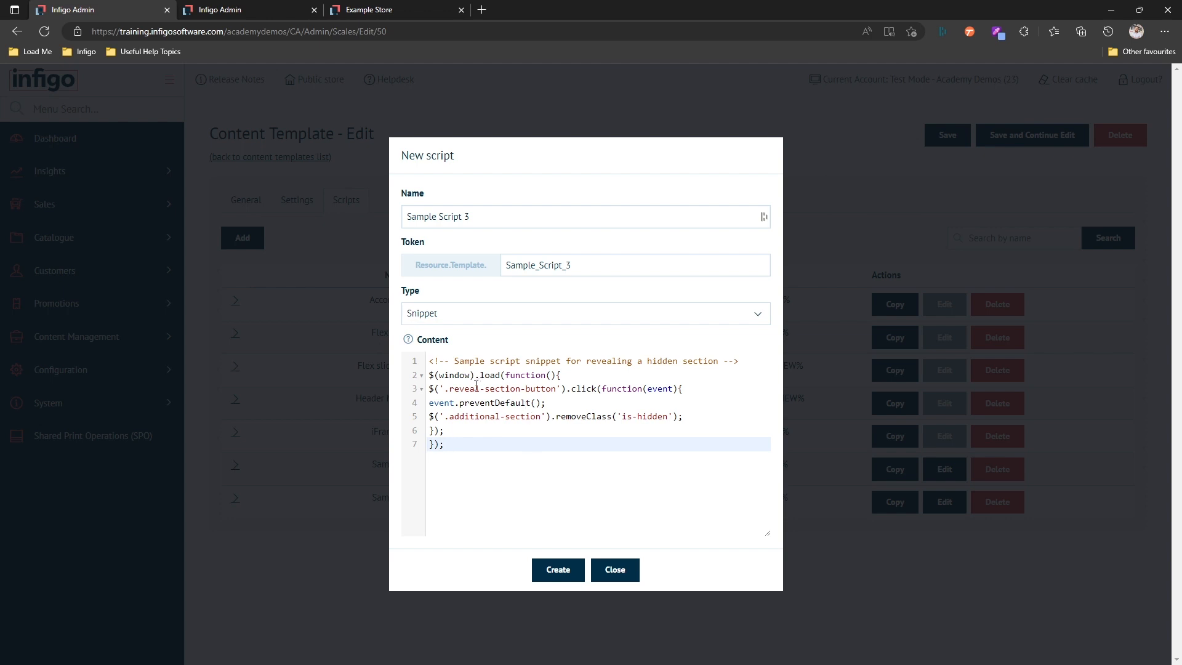
drag(449, 388, 541, 388)
click(488, 416)
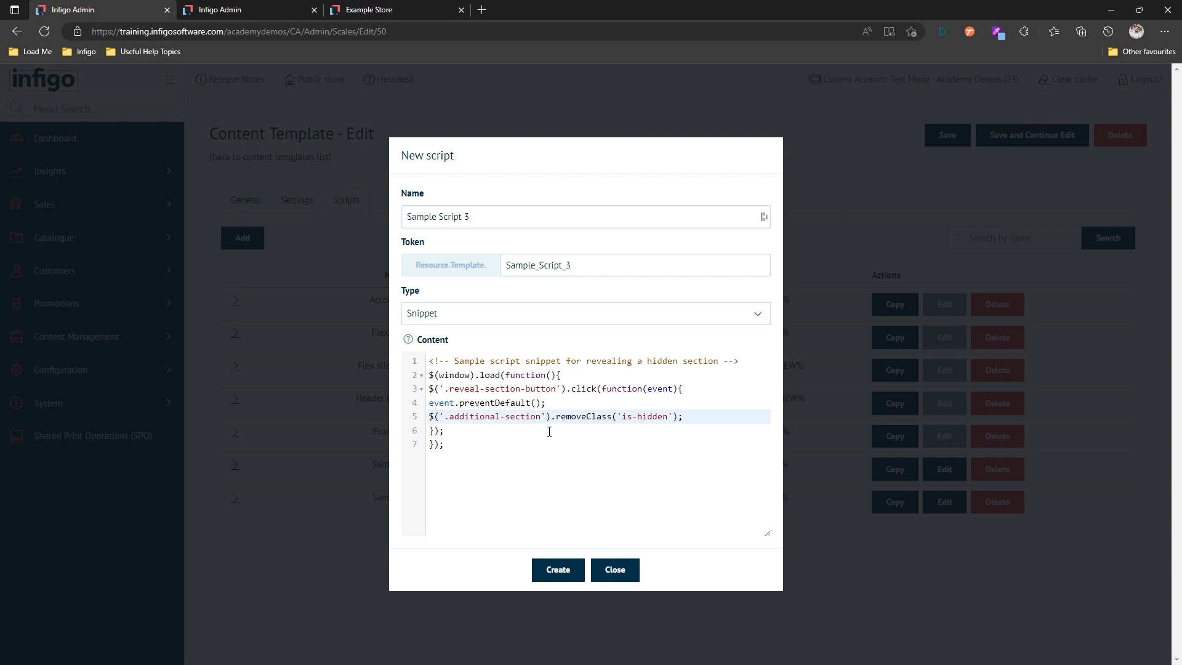
drag(622, 416, 668, 417)
drag(449, 416, 537, 417)
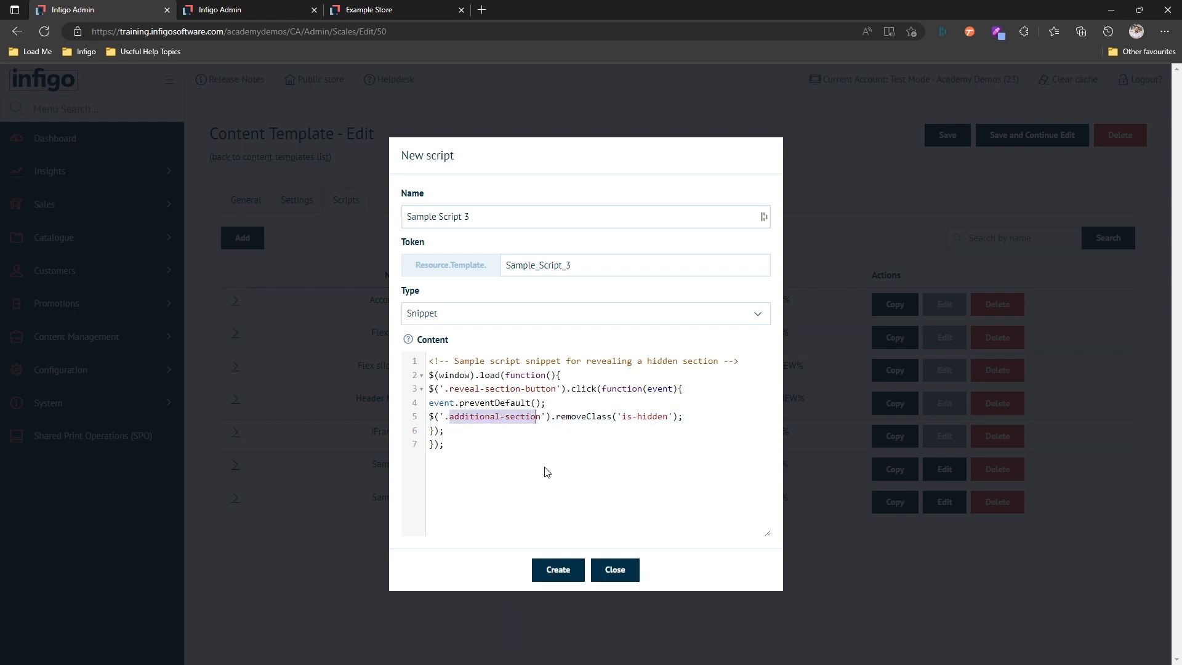
click(590, 473)
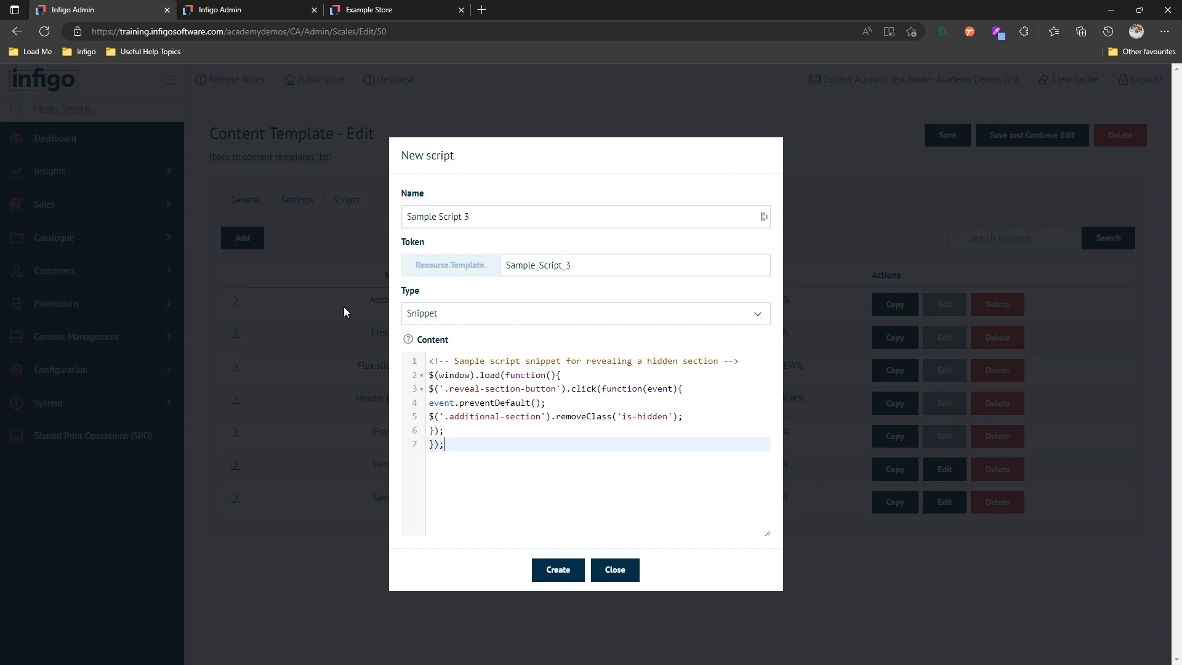
- Create the Sample Script 3 snippet and copy its token from the script list
click(557, 570)
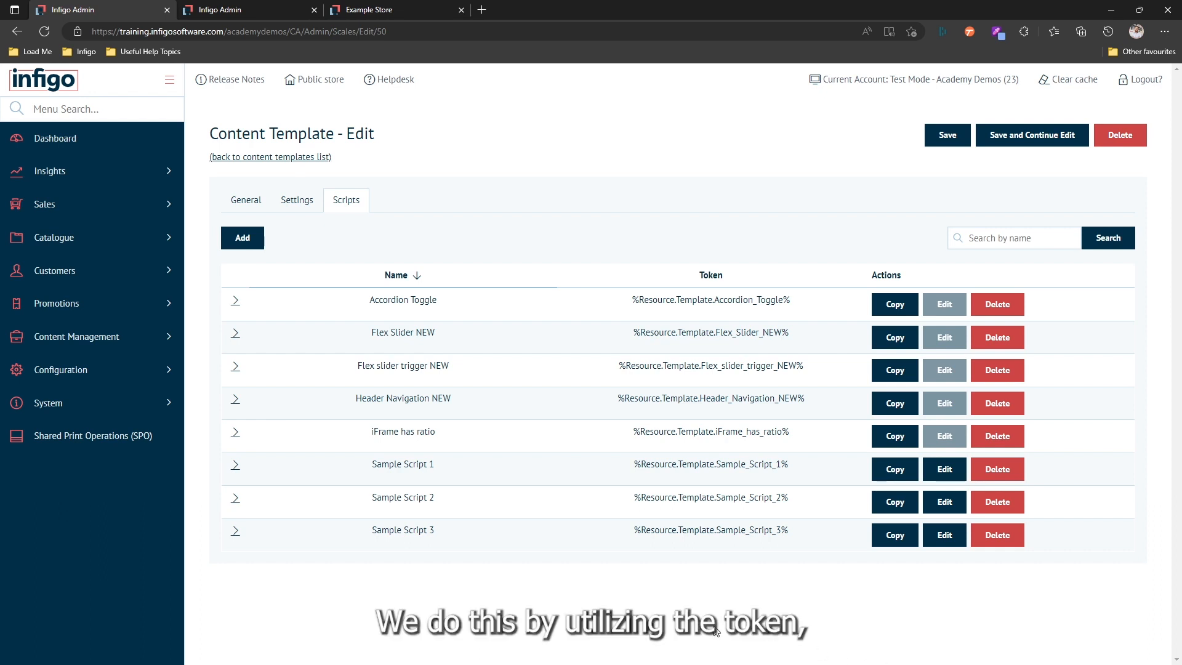
click(891, 537)
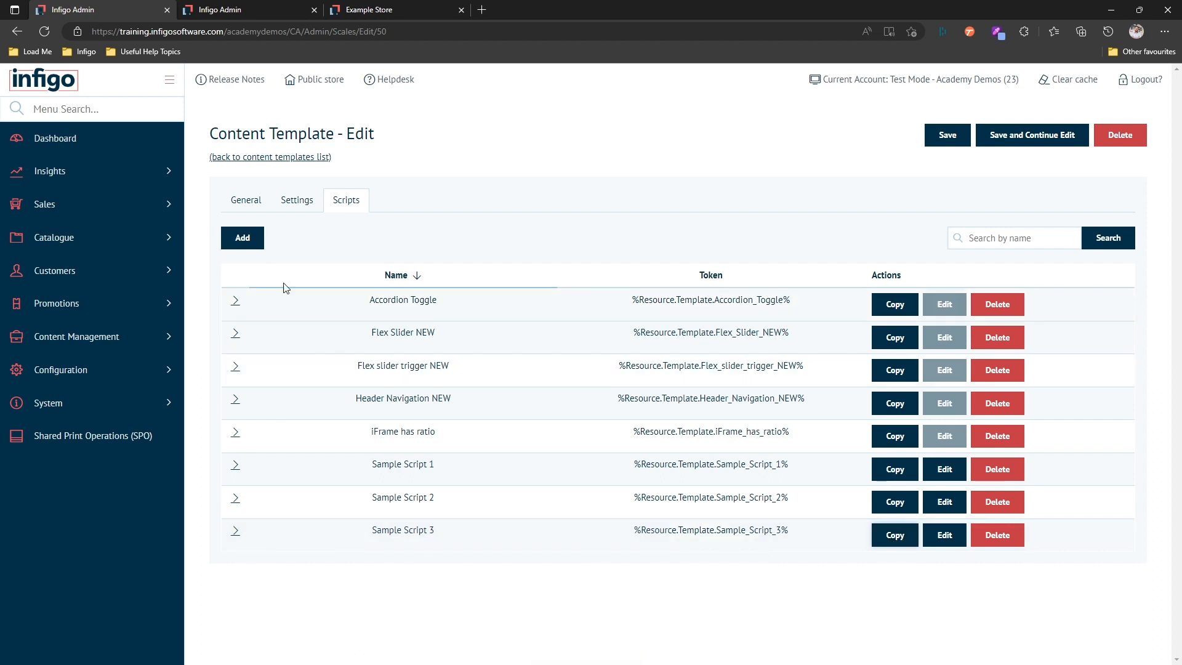
- Insert the token %Resource.Template.Sample_Script_3% at the start of the template's HTML markup, with a blank line before the first section
click(244, 206)
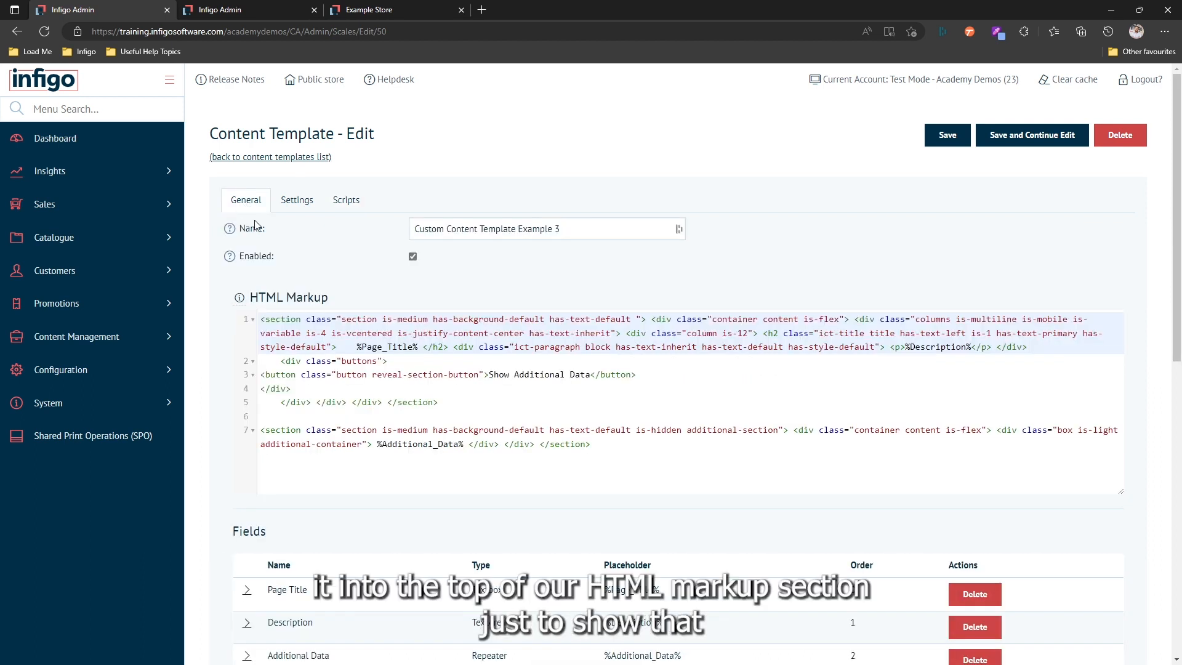
click(263, 321)
key(Return)
key(Return)
click(263, 319)
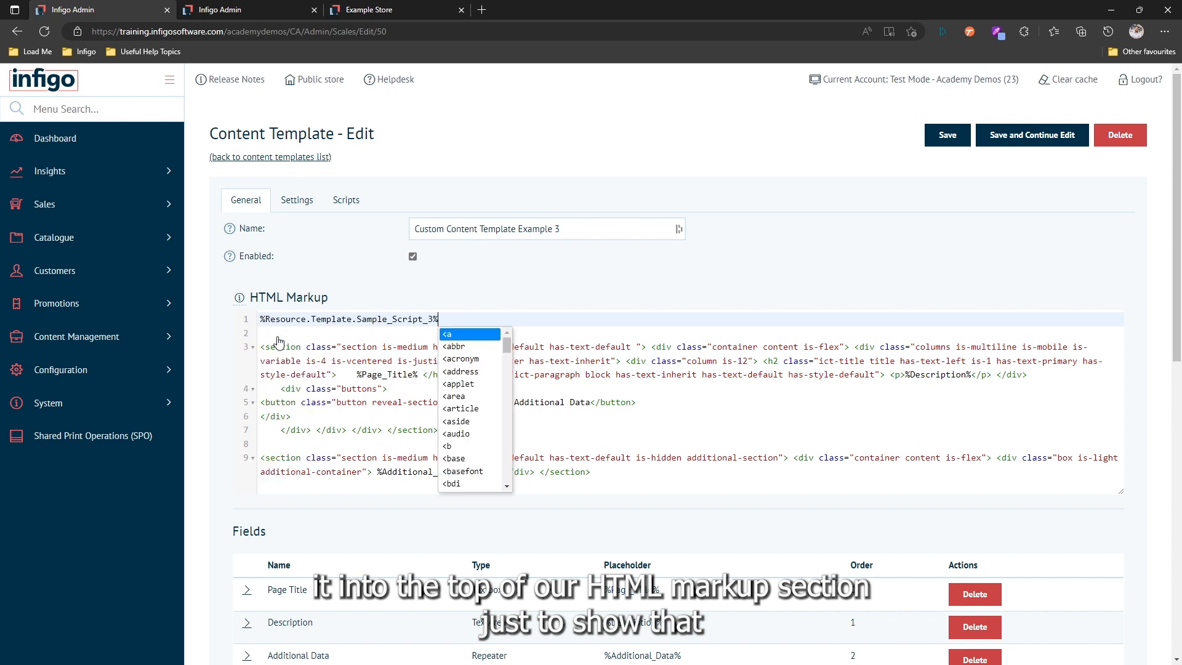
key(ctrl+v)
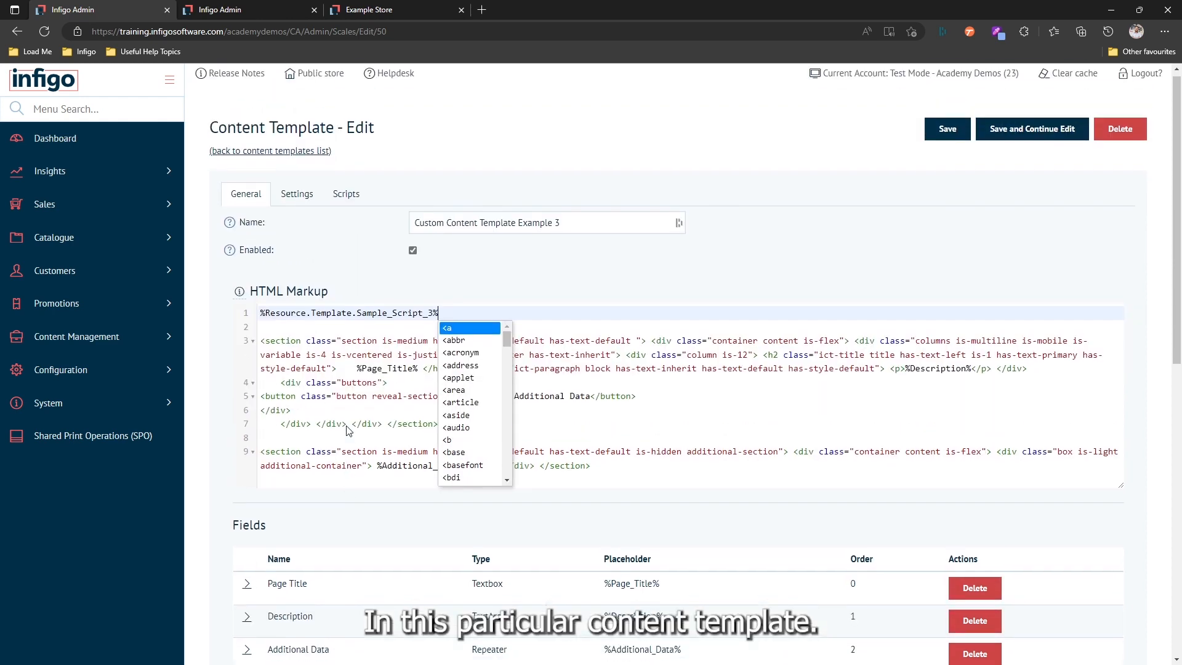
click(304, 415)
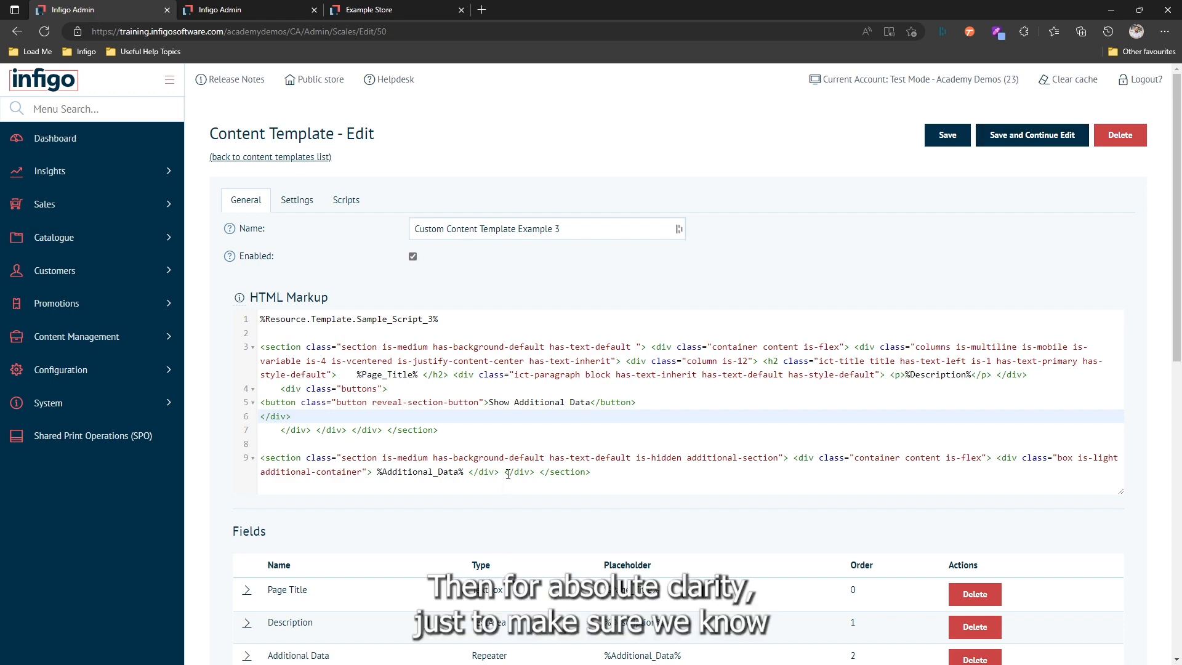
- Expand Sample Script 3 in the script list and examine its reveal-section-button and additional-section selectors
click(346, 201)
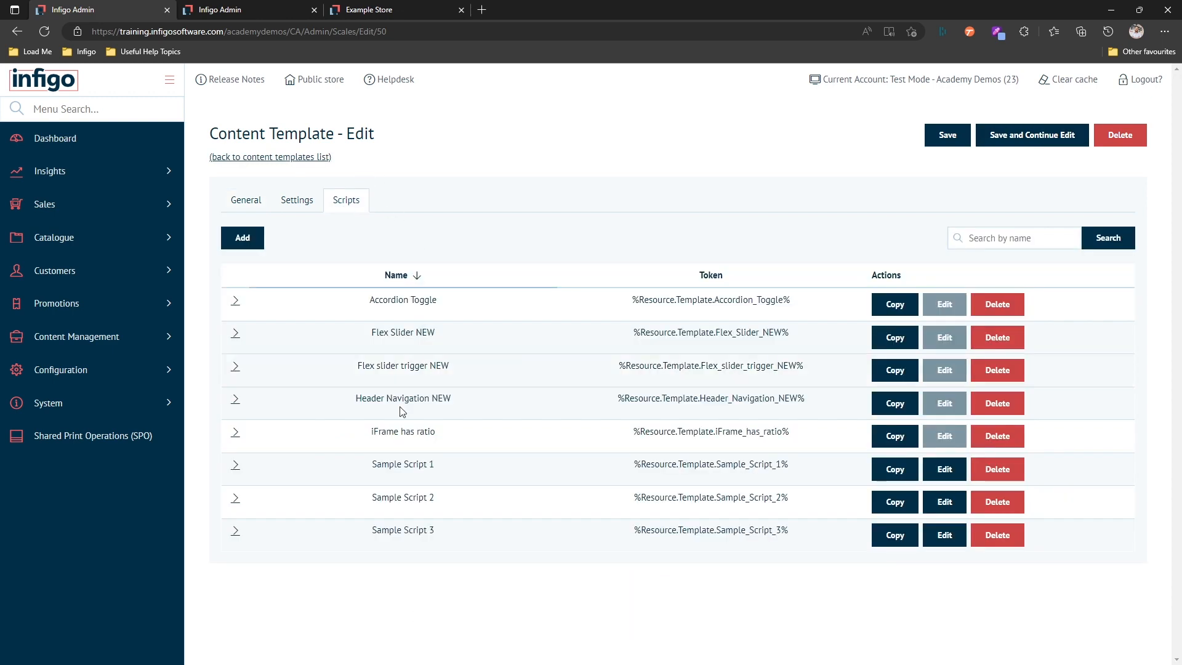
click(236, 539)
scroll(319, 463, down, 3)
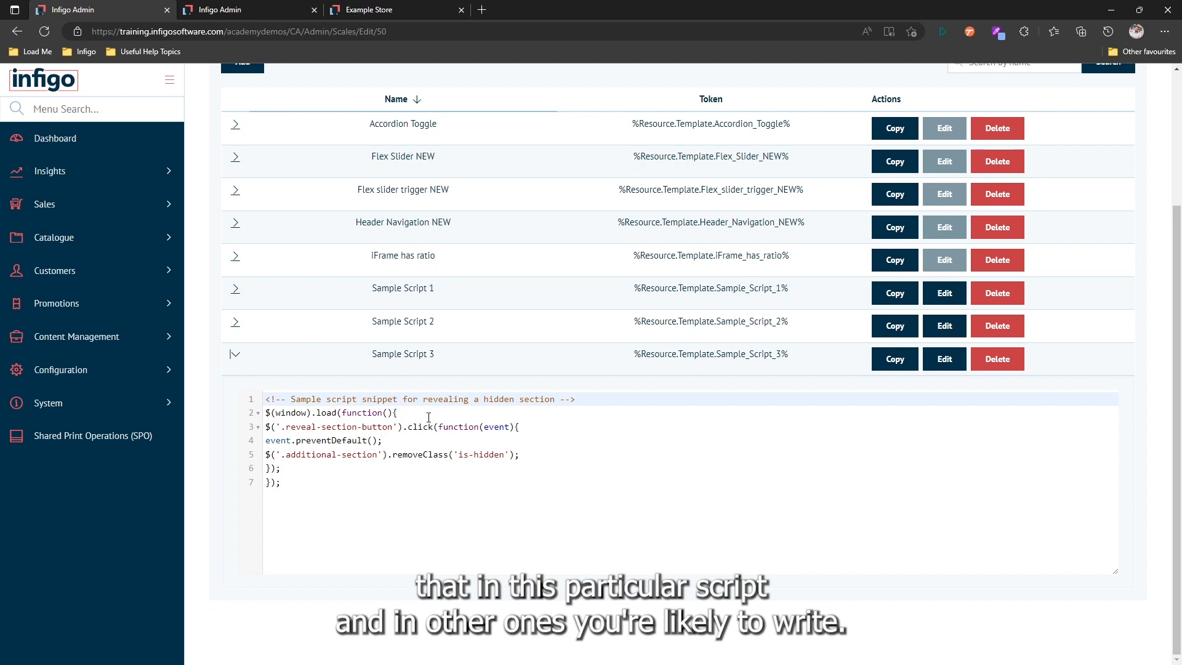
drag(286, 427, 394, 426)
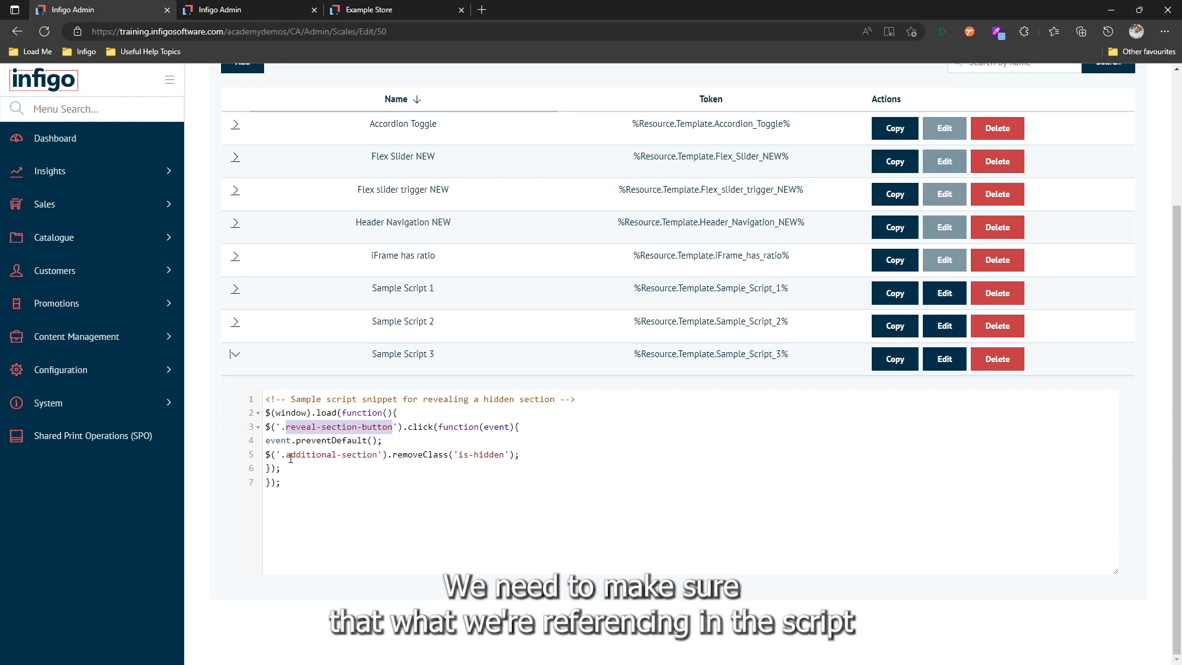
scroll(308, 474, up, 3)
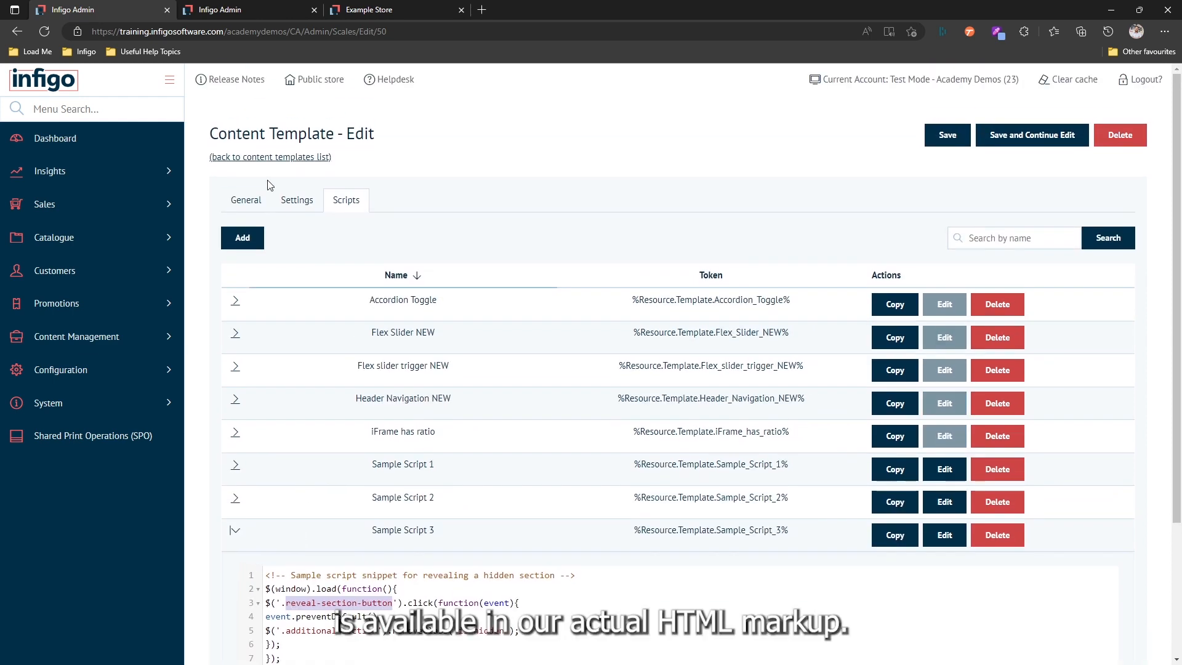
scroll(298, 512, down, 1)
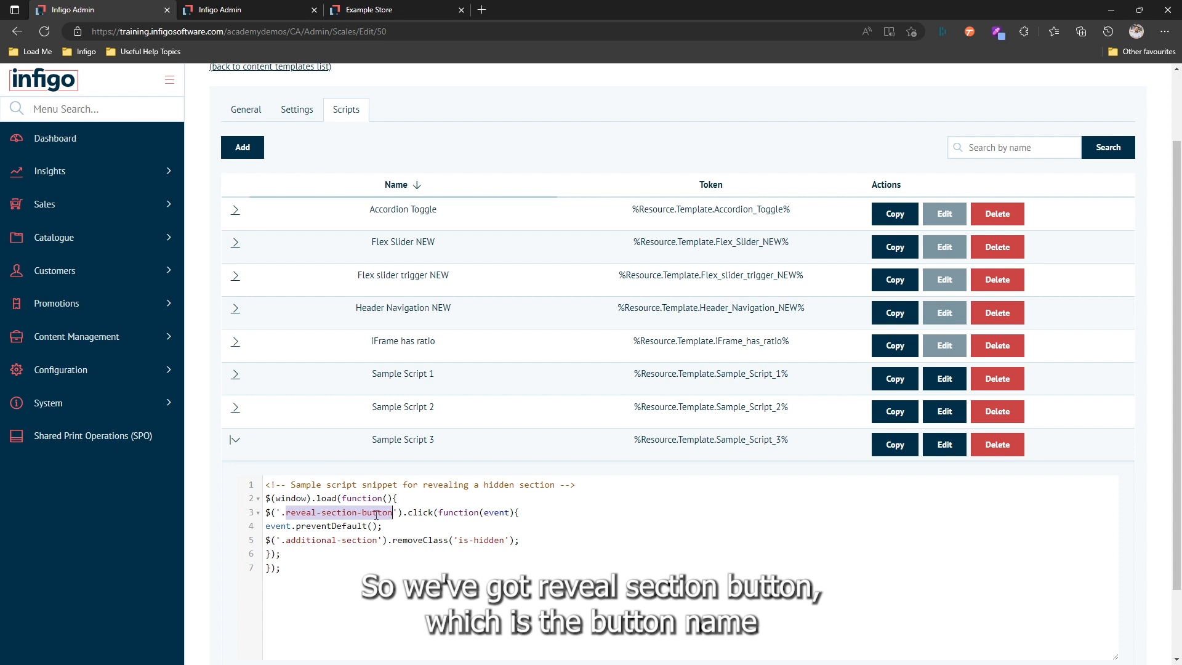
drag(286, 540, 377, 540)
click(371, 585)
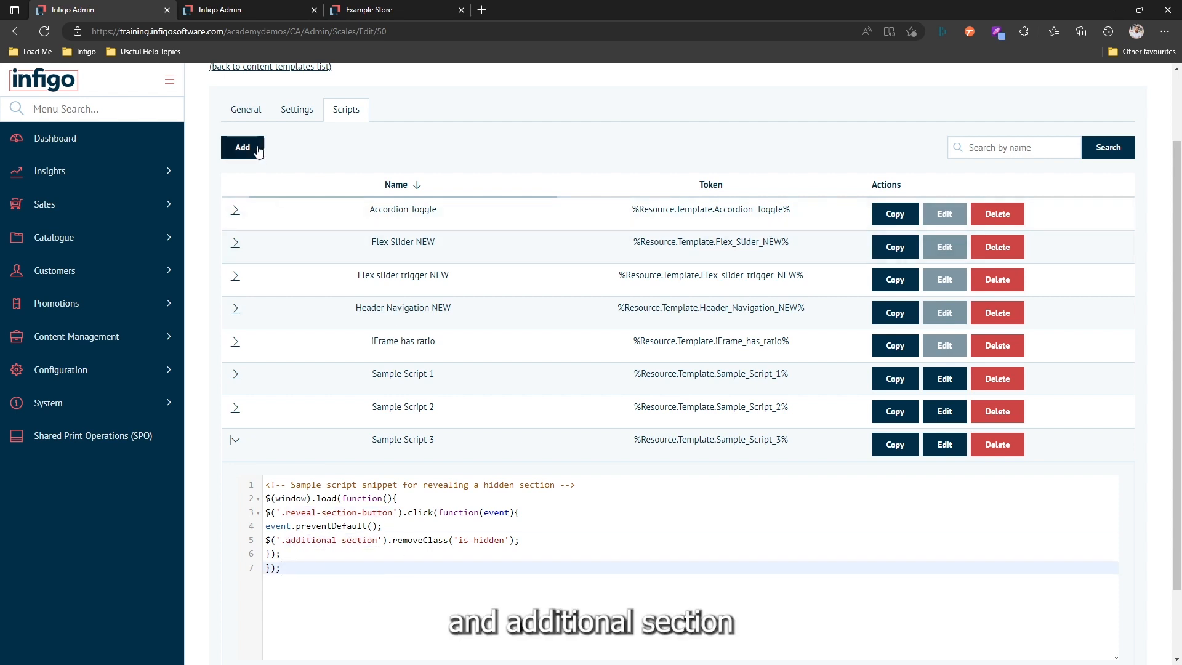
- Check the template's HTML markup for the reveal-section-button class on the button and the additional-section class on the hidden section
click(249, 112)
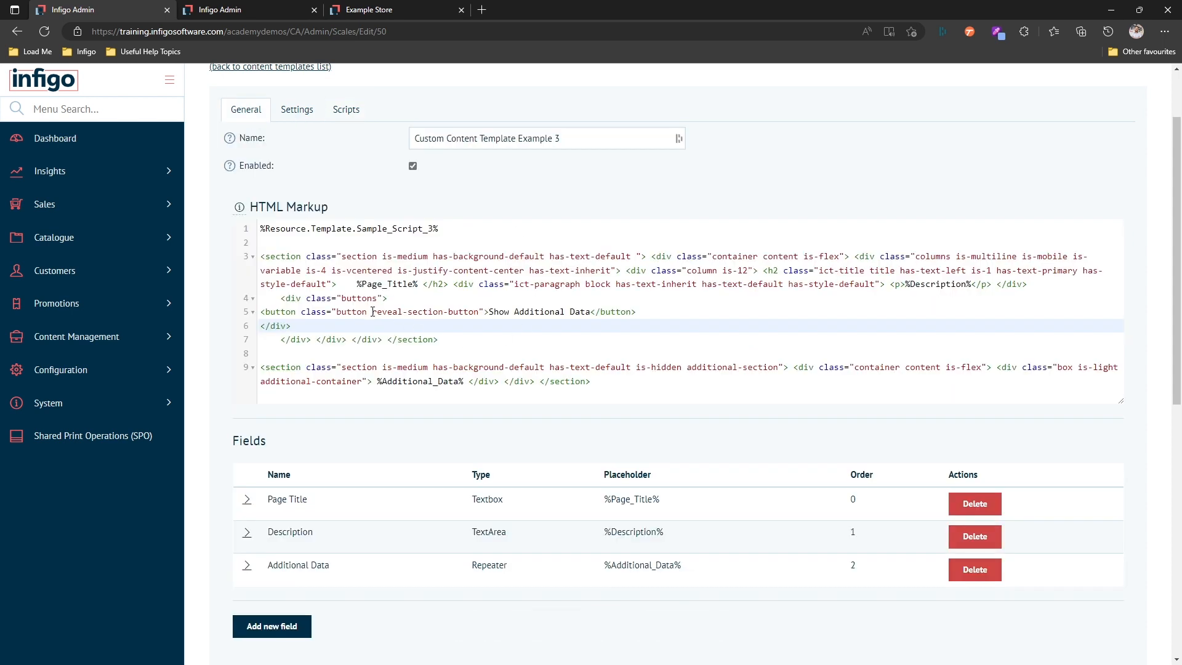
drag(372, 312, 480, 313)
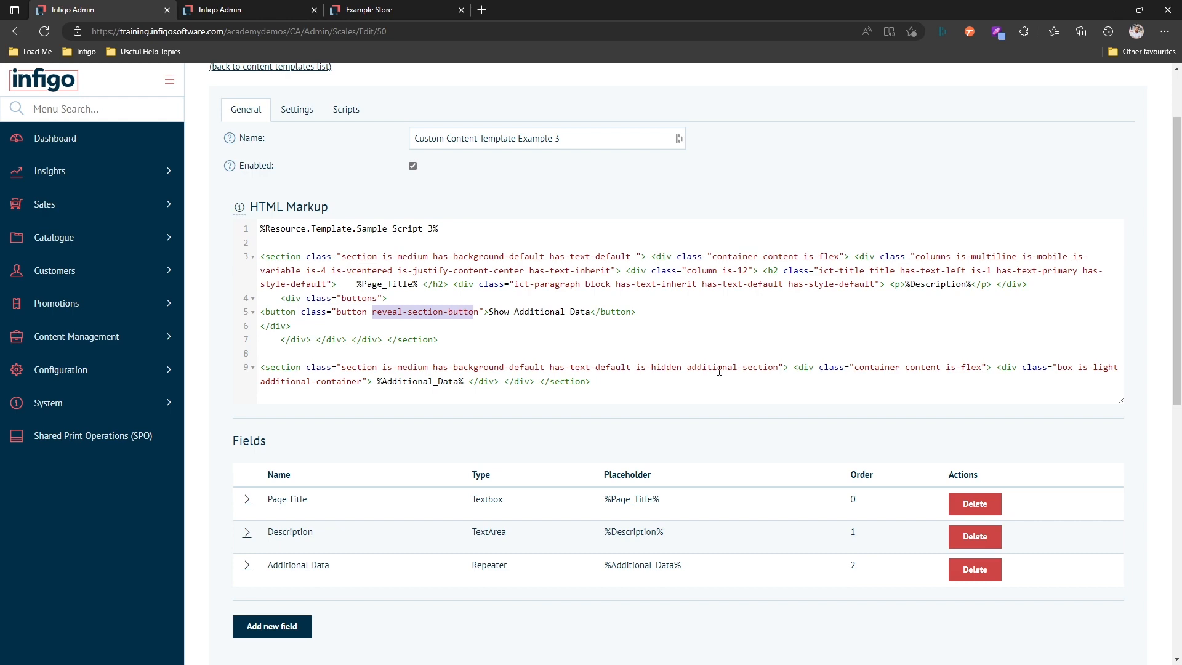
drag(688, 368, 774, 368)
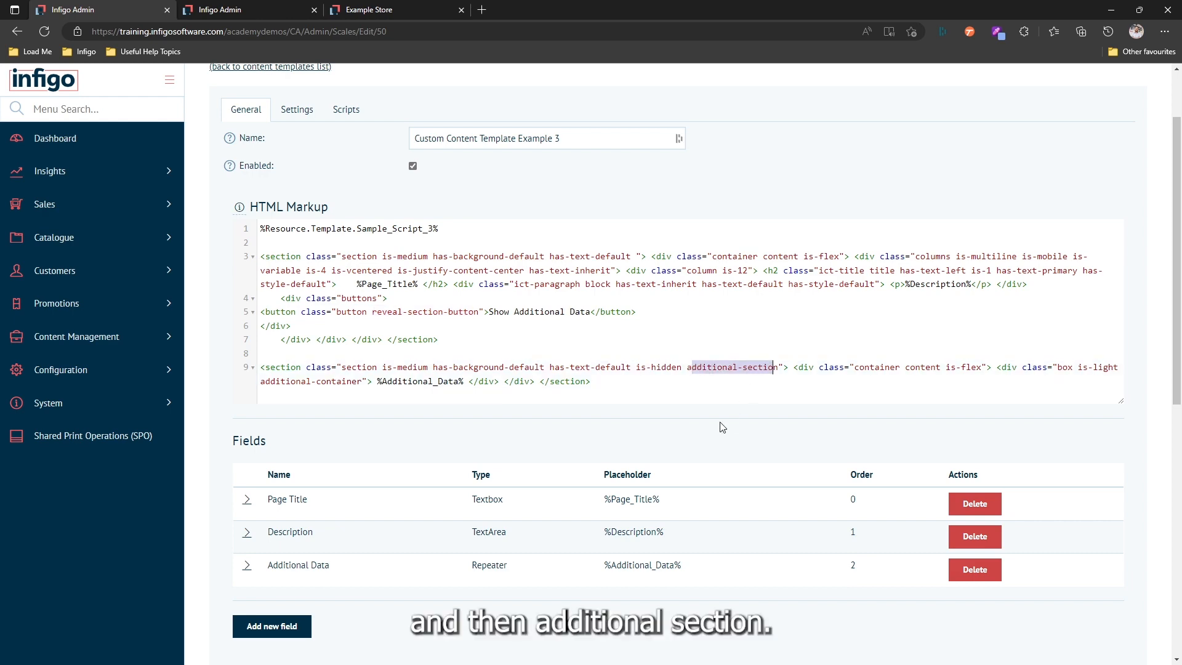
click(722, 382)
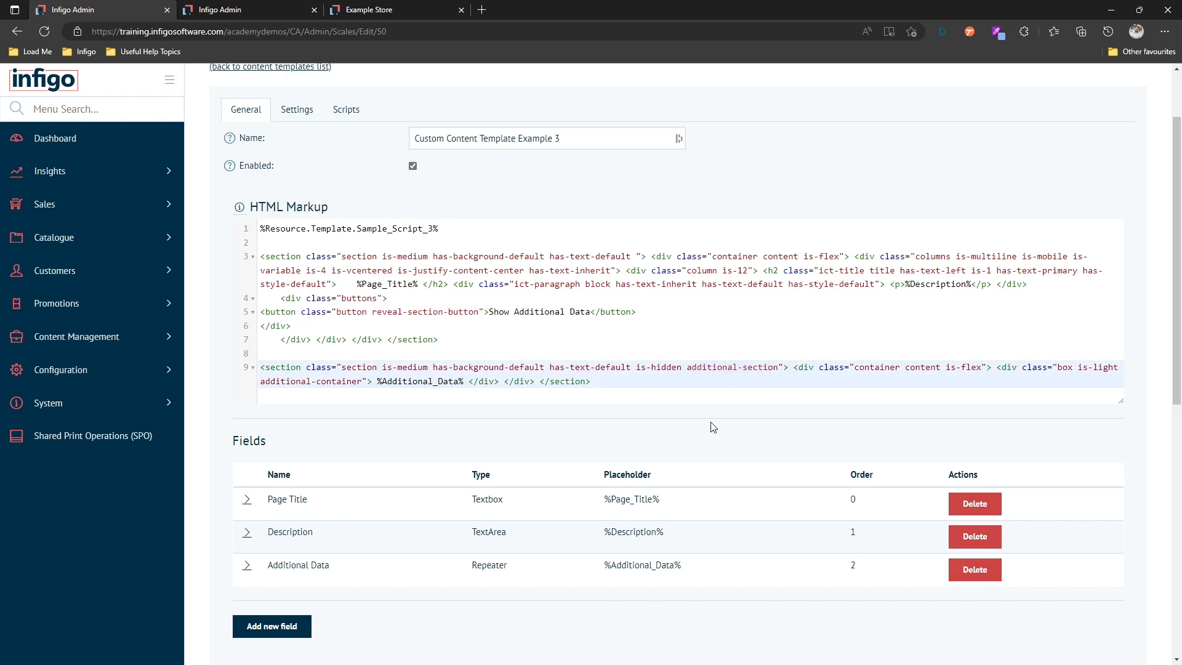
- Save the content template and the content page that uses it, keeping both open for editing
scroll(713, 427, up, 2)
click(1007, 136)
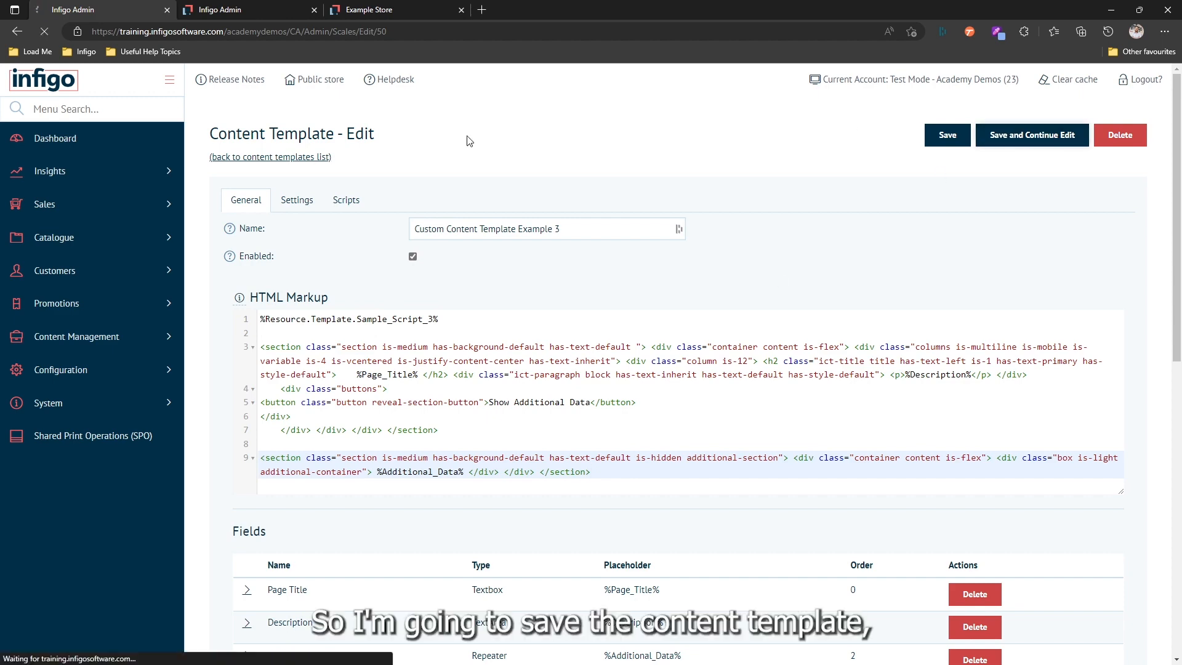
click(261, 5)
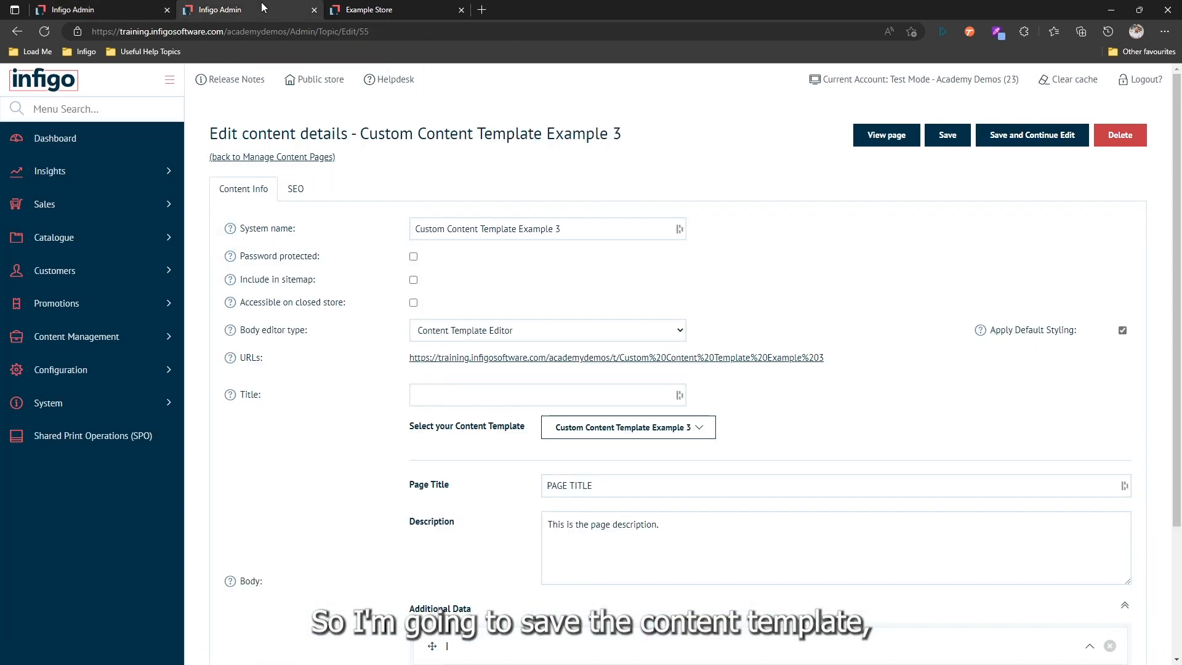
click(1015, 134)
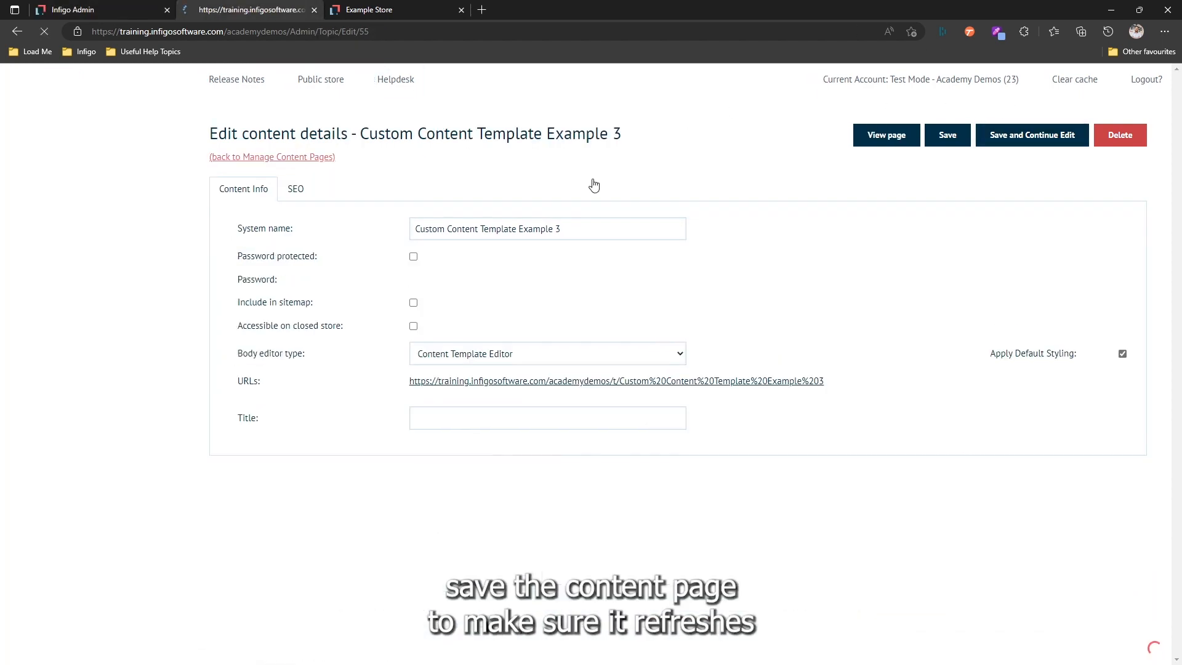
- Refresh the storefront page and test the Show Additional Data button, looking through the section it controls
click(370, 9)
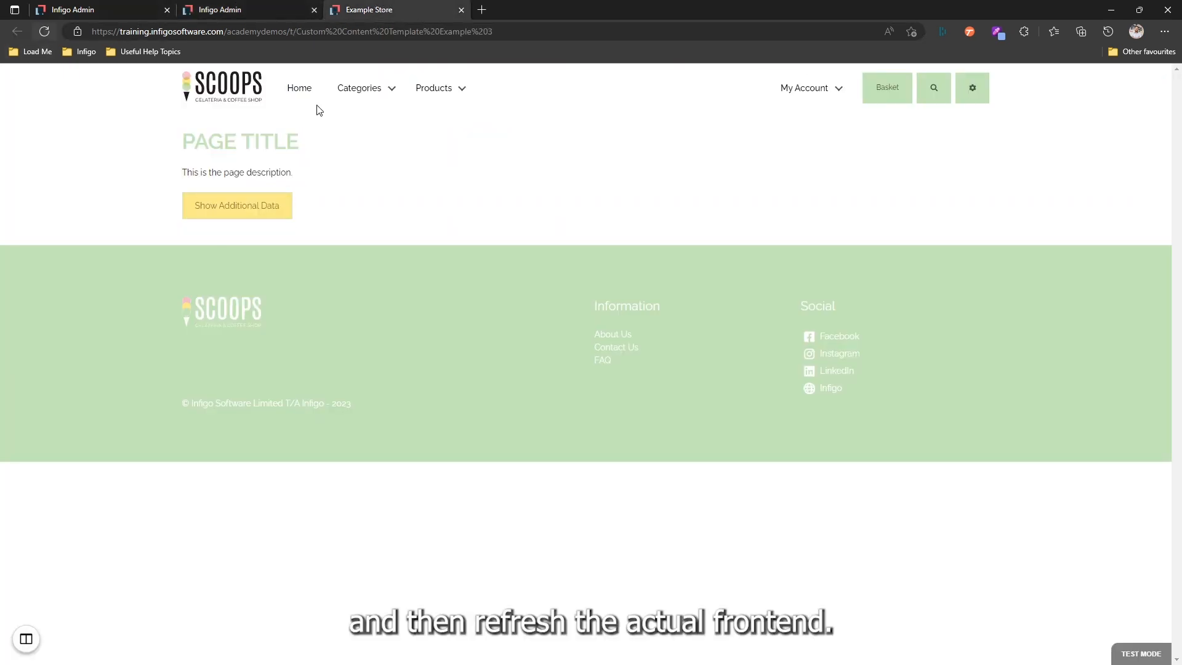
click(48, 33)
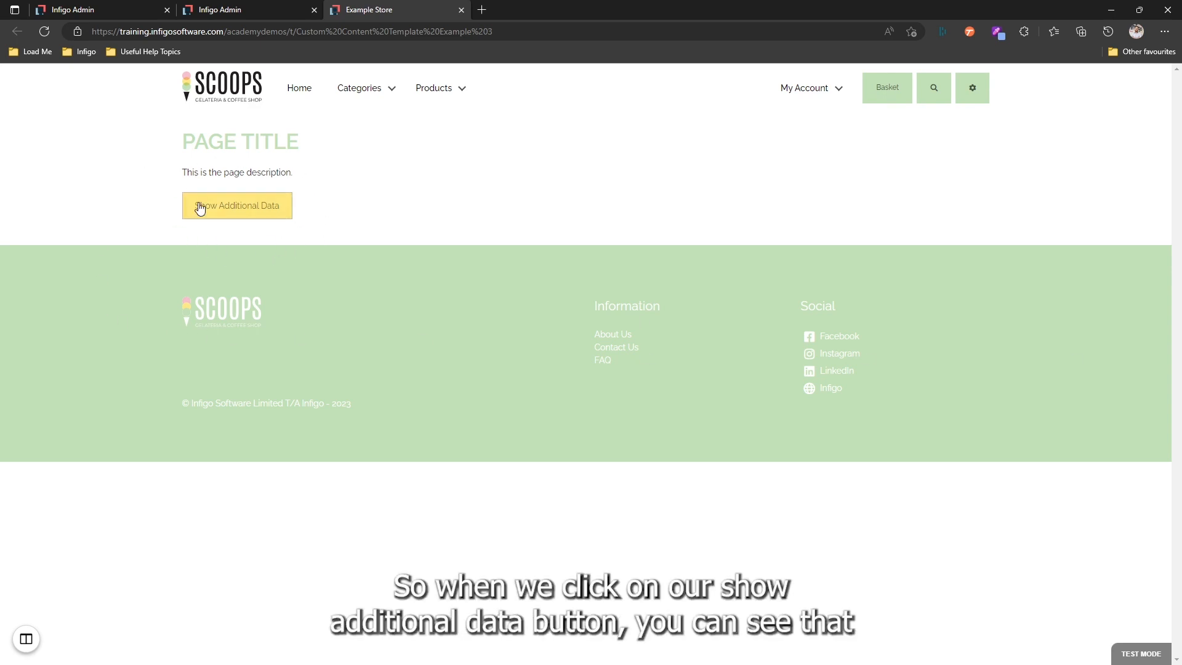
click(236, 210)
scroll(160, 271, down, 2)
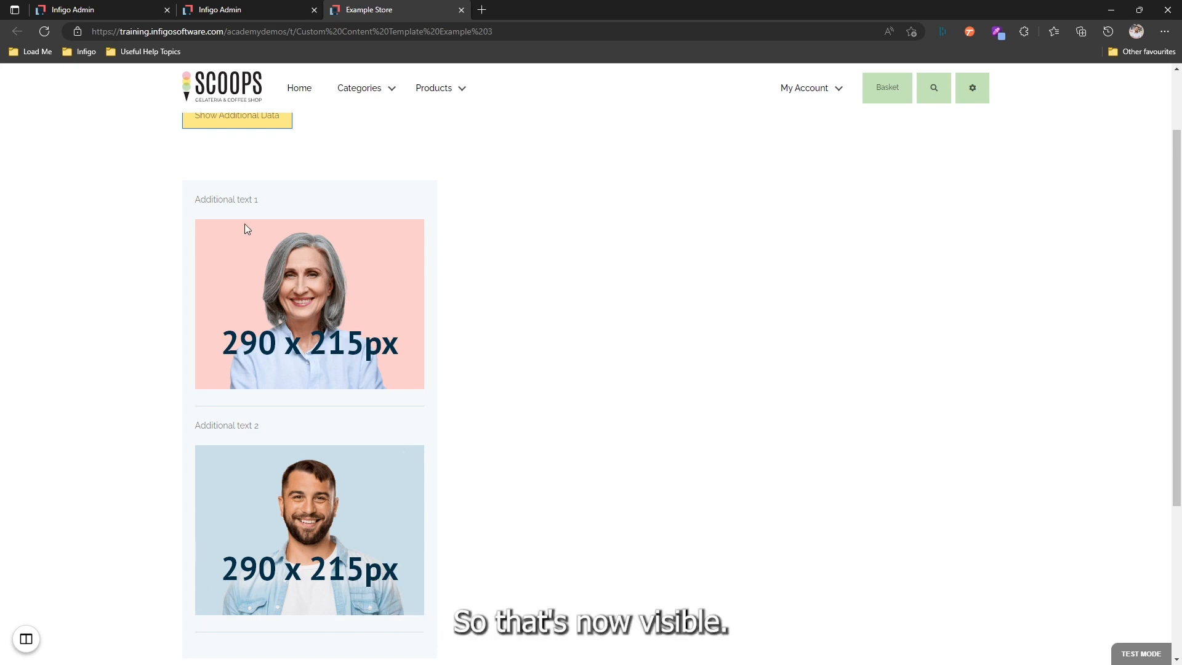
scroll(182, 317, up, 1)
scroll(179, 314, down, 5)
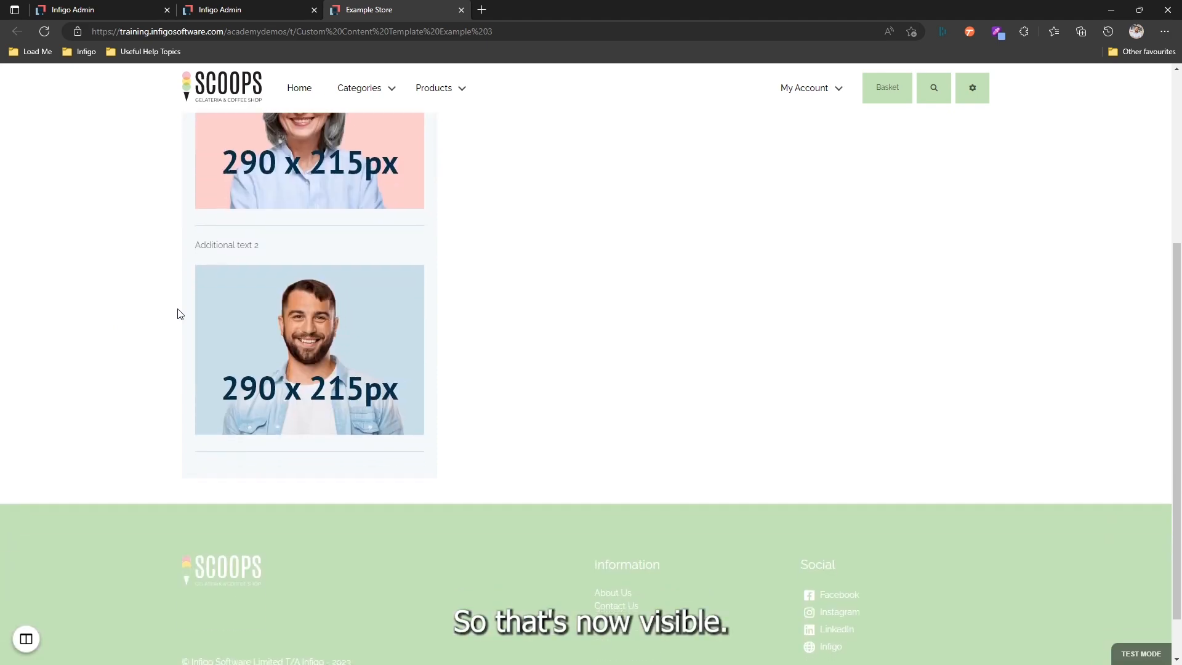